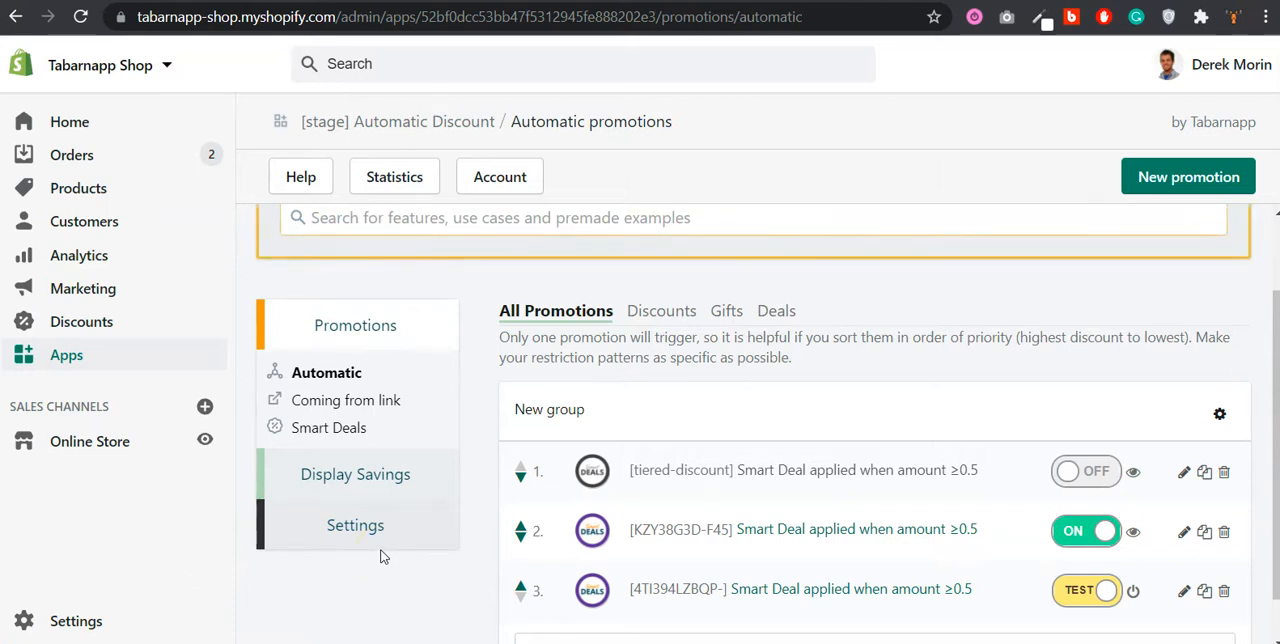
# Step: Open the Smart Deals list of the Automatic Discount app and start creating a new deal
pyautogui.click(387, 560)
pyautogui.click(366, 430)
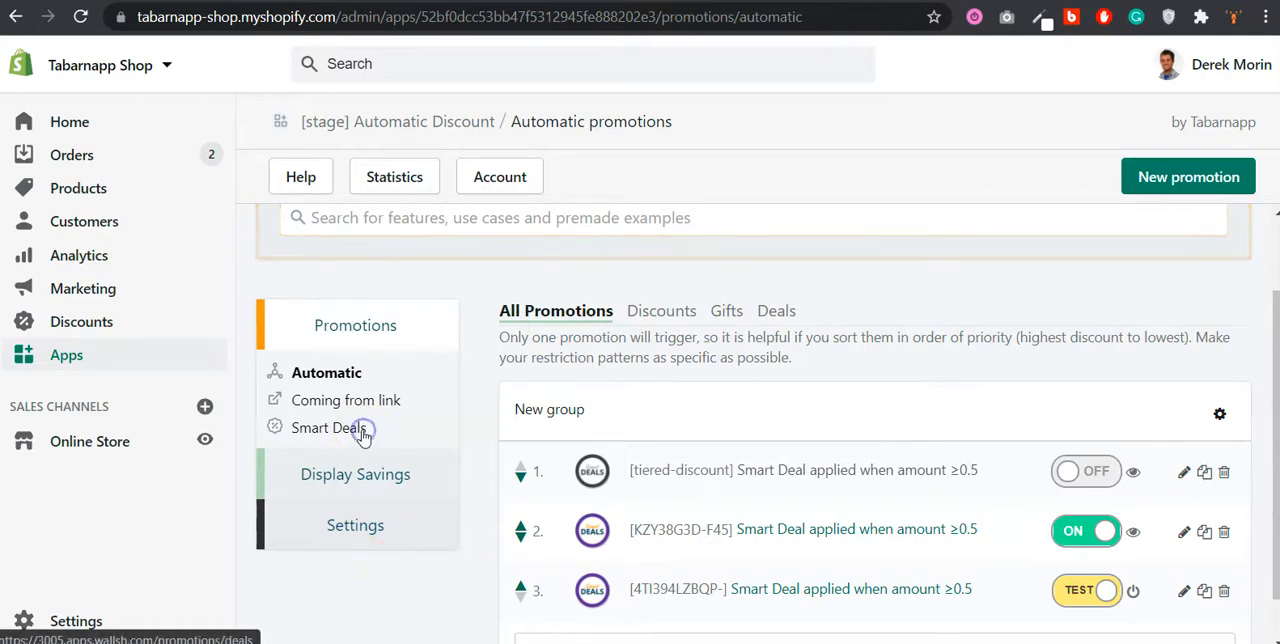
pyautogui.scroll(-1, 780, 462)
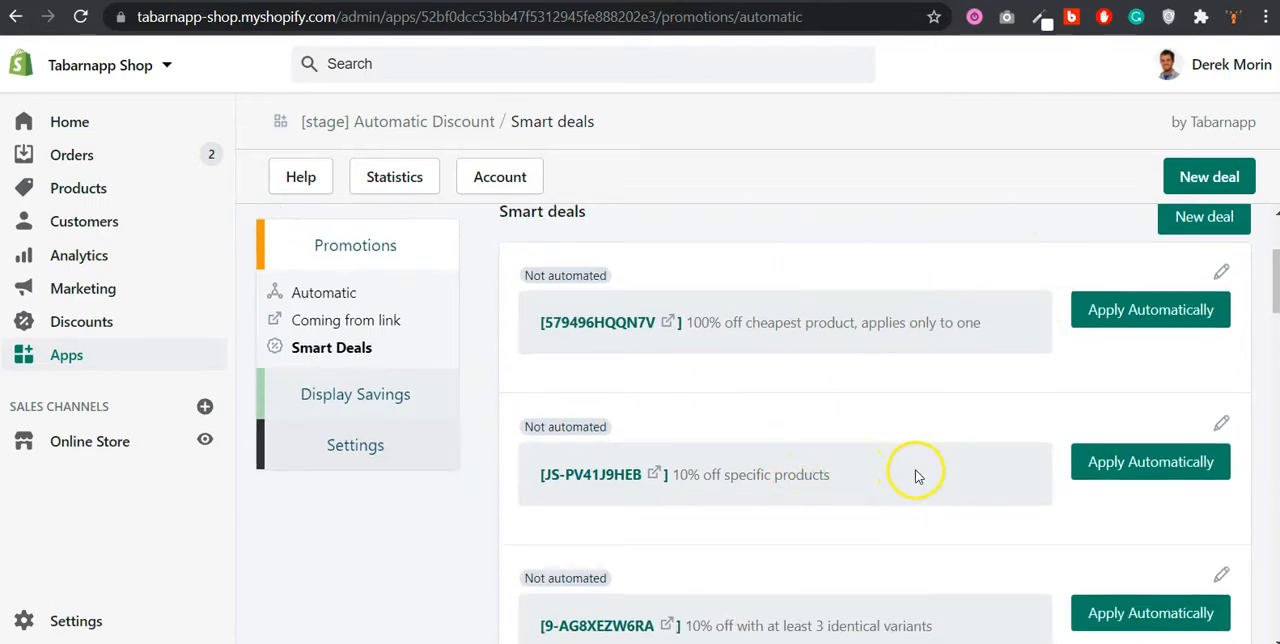
pyautogui.scroll(1, 916, 477)
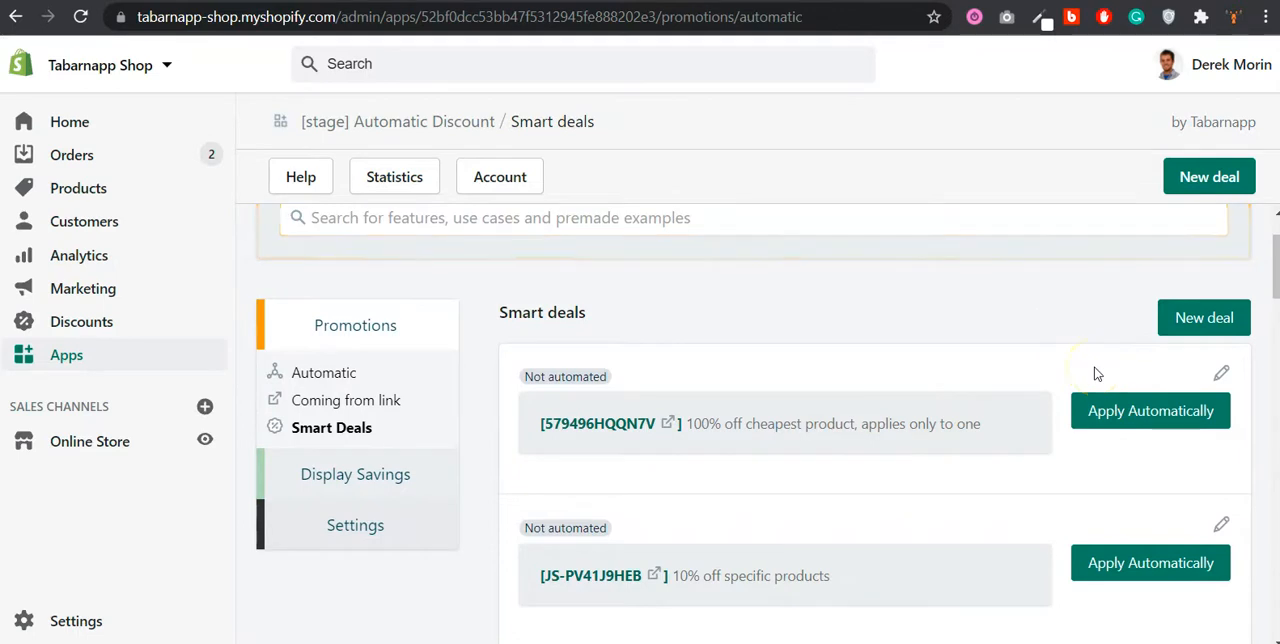
pyautogui.click(1225, 322)
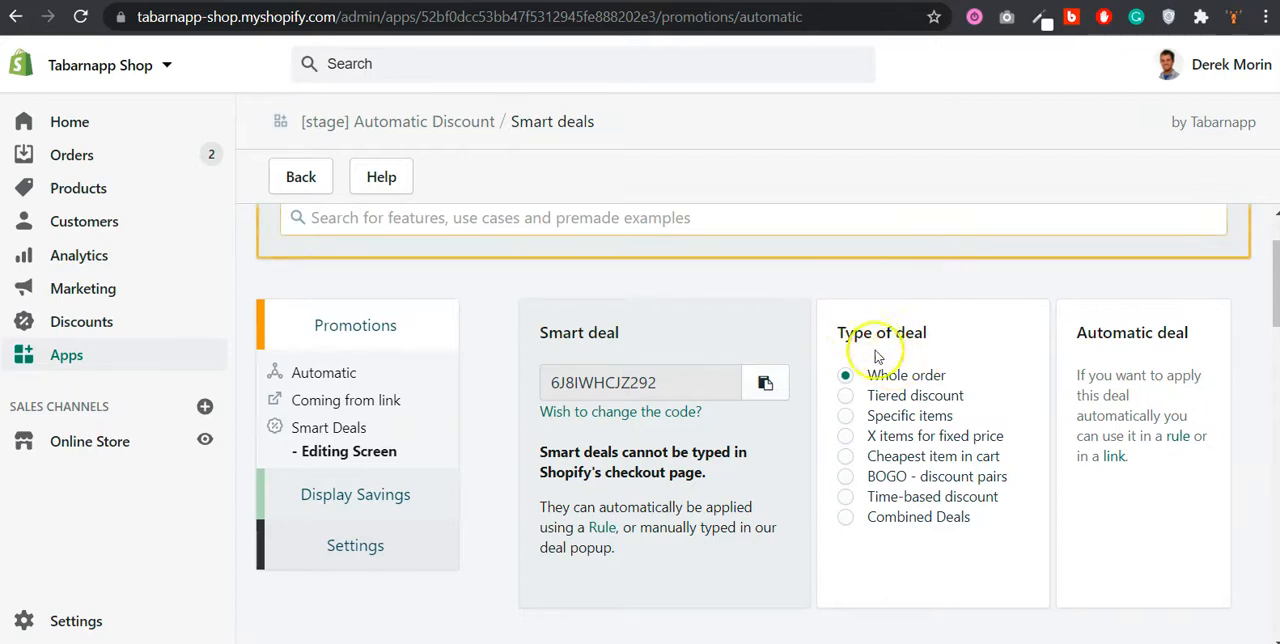
# Step: Set the new smart deal's type to Combined Deals
pyautogui.scroll(-1, 903, 433)
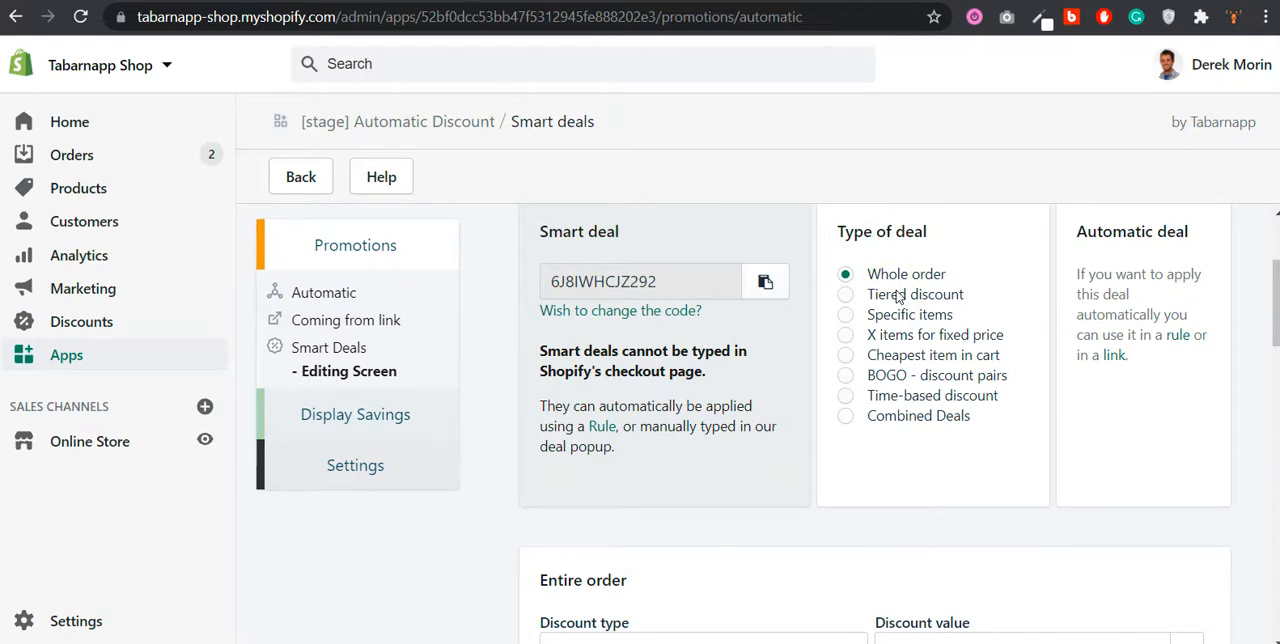
pyautogui.click(943, 424)
pyautogui.click(940, 427)
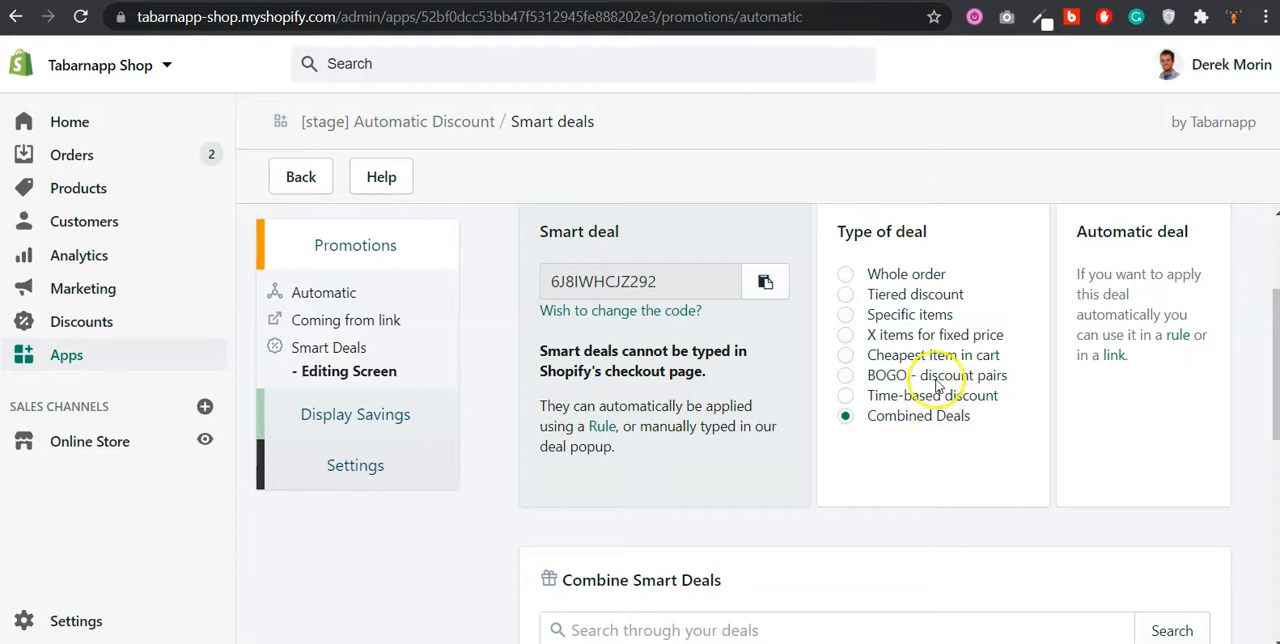
# Step: Include only the "10% off specific products" and "10% off with at least 3 identical variants" deals in the combination
pyautogui.scroll(-2, 910, 420)
pyautogui.scroll(-3, 923, 382)
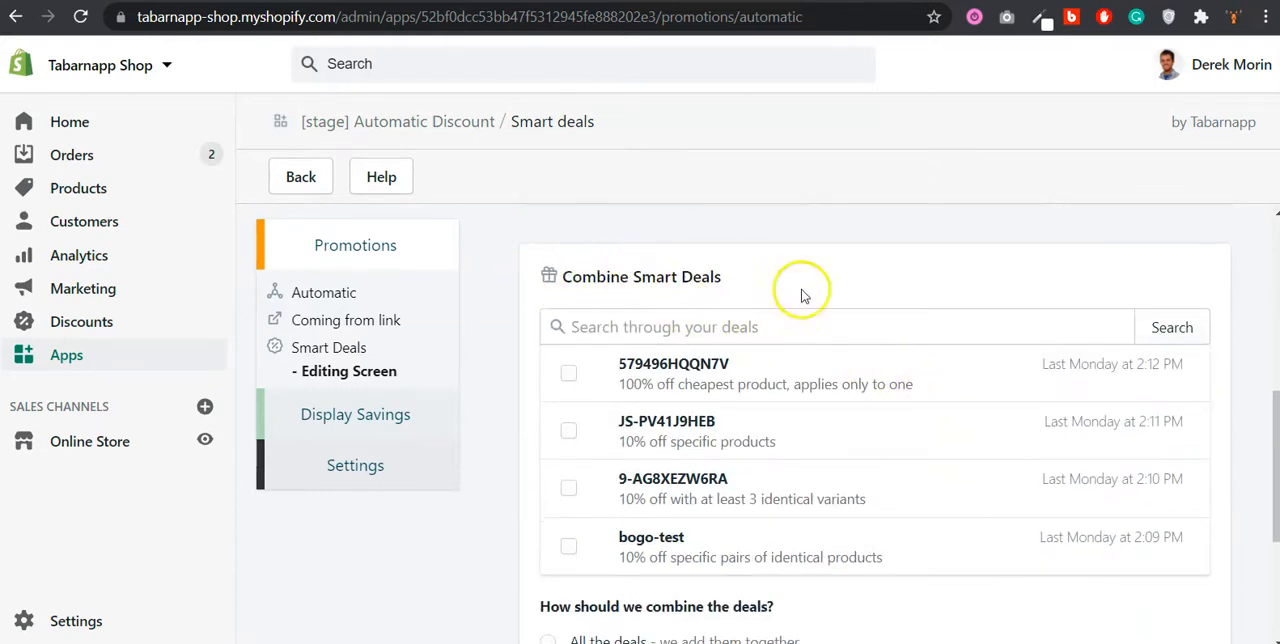
pyautogui.click(567, 372)
pyautogui.click(571, 433)
pyautogui.click(570, 487)
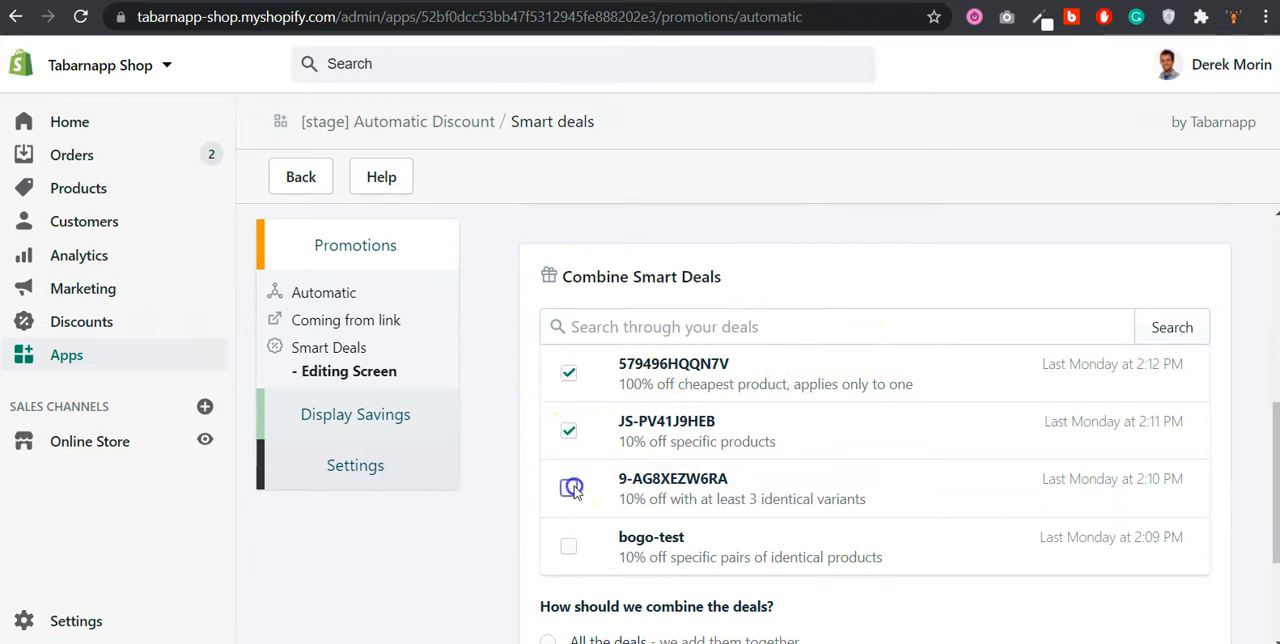
pyautogui.scroll(-1, 575, 461)
pyautogui.scroll(1, 577, 430)
pyautogui.scroll(-1, 577, 424)
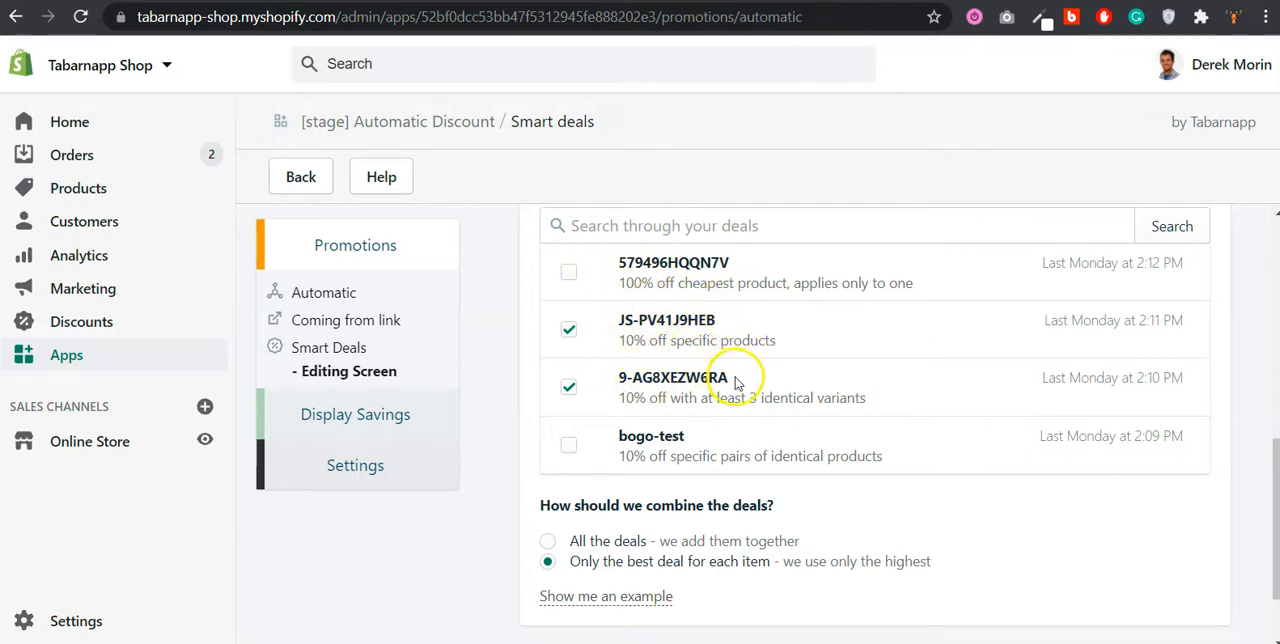
# Step: Set the combination method to "All the deals" so that the selected discounts are added together
pyautogui.scroll(-1, 737, 375)
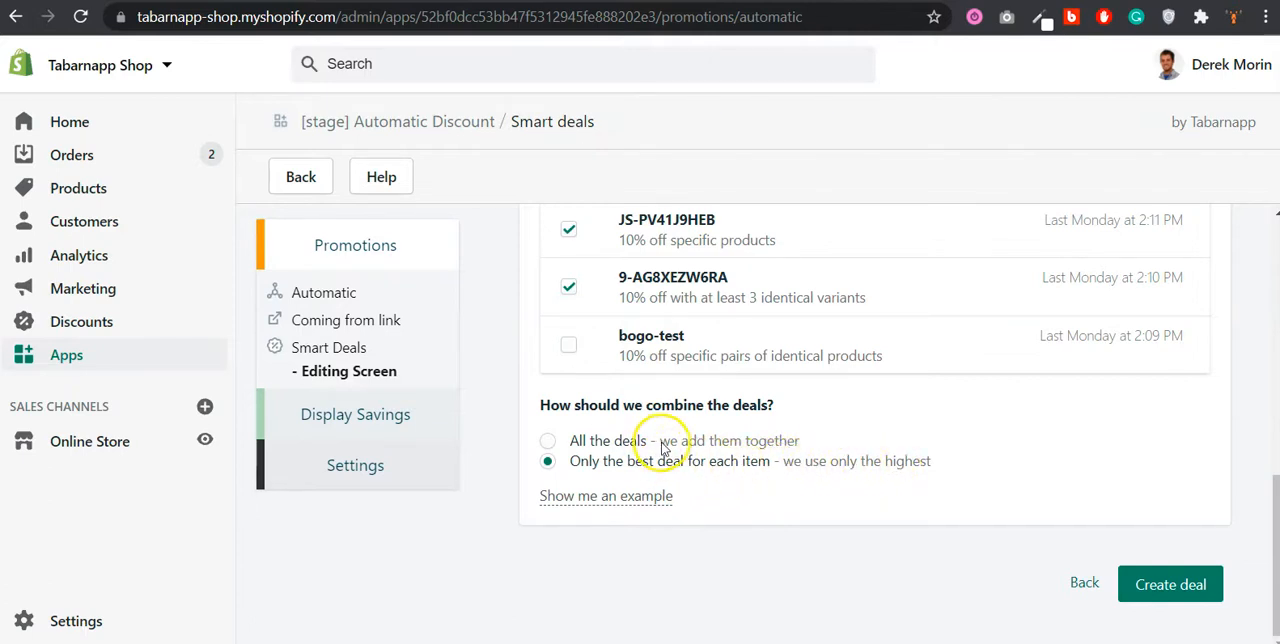
pyautogui.moveTo(650, 497)
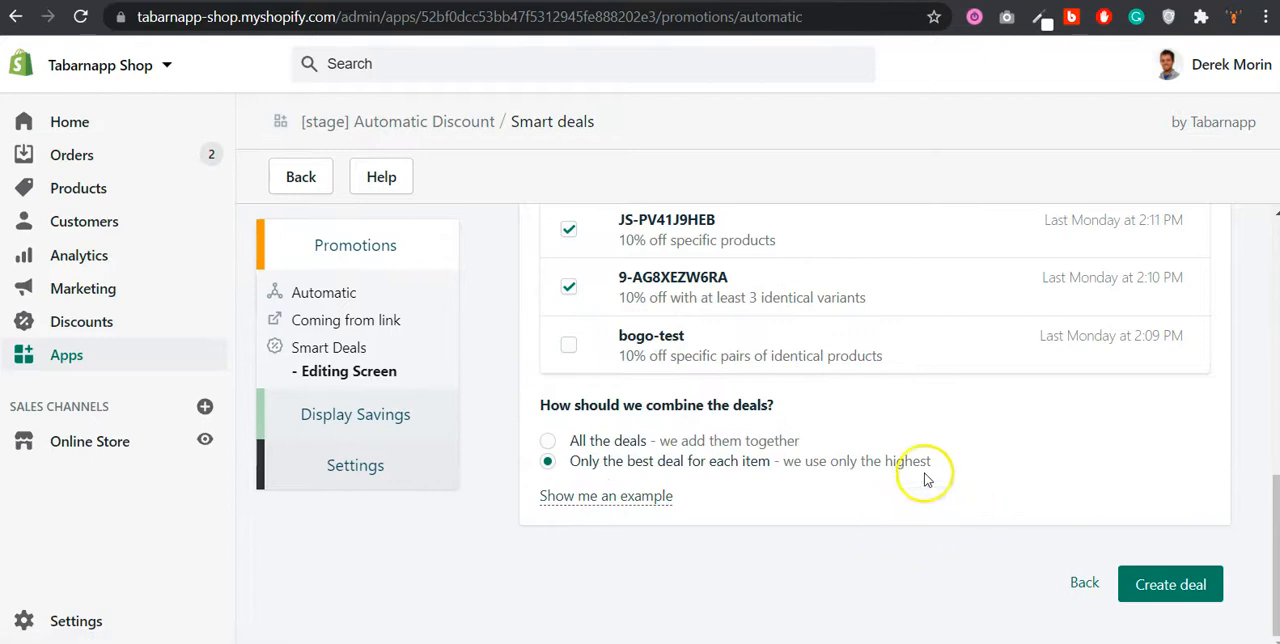
pyautogui.click(551, 445)
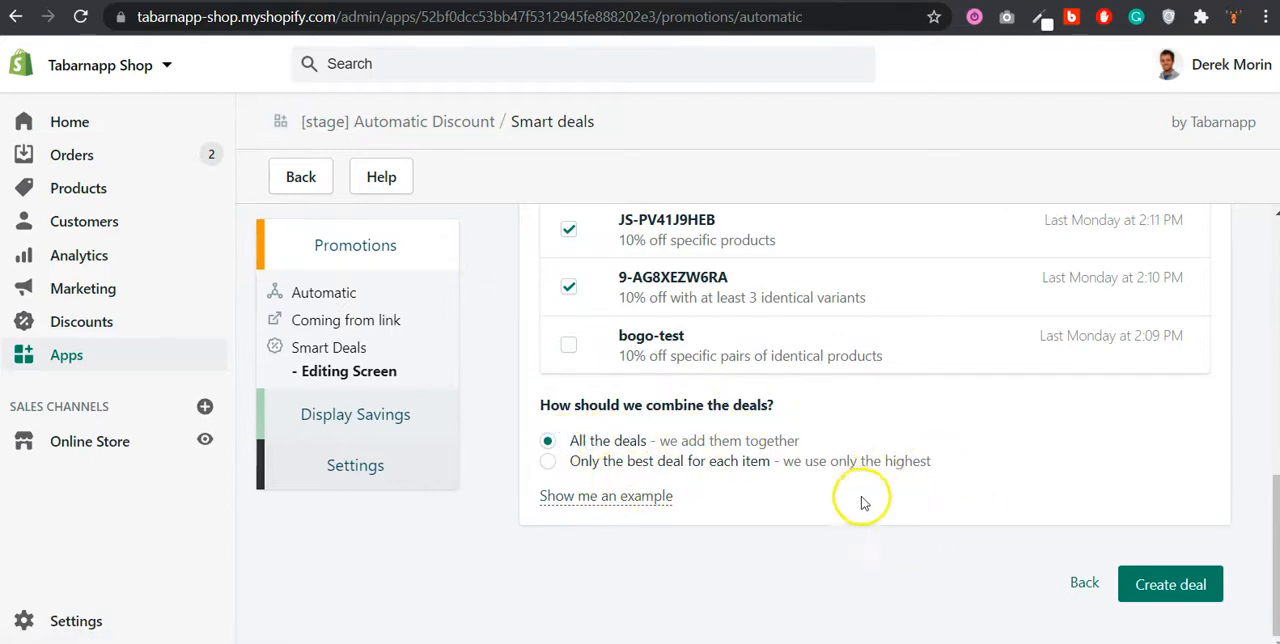
# Step: Create the combined deal and choose to automate it with a new promotion
pyautogui.click(1166, 584)
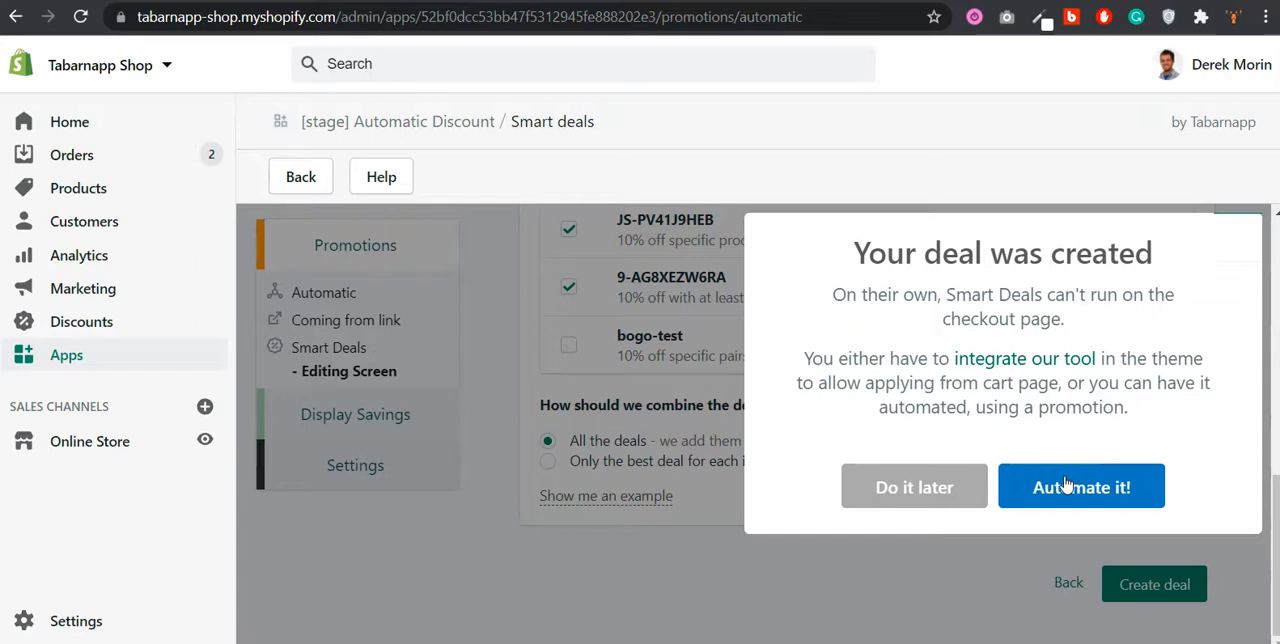
pyautogui.click(1133, 500)
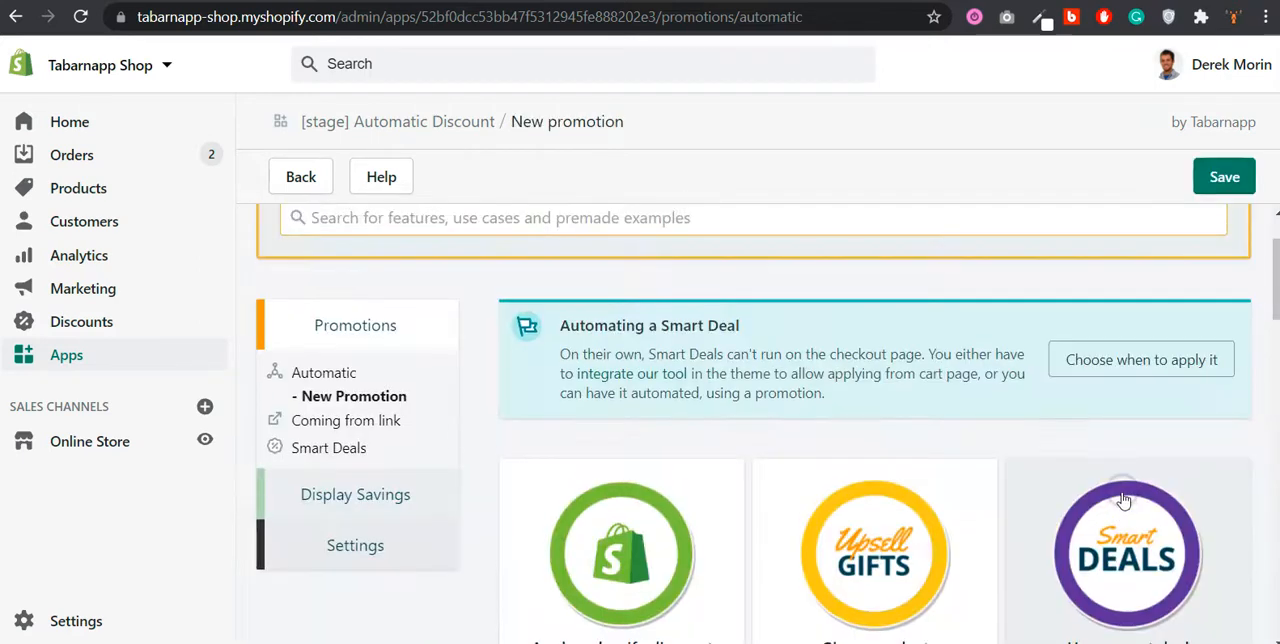
pyautogui.click(1117, 465)
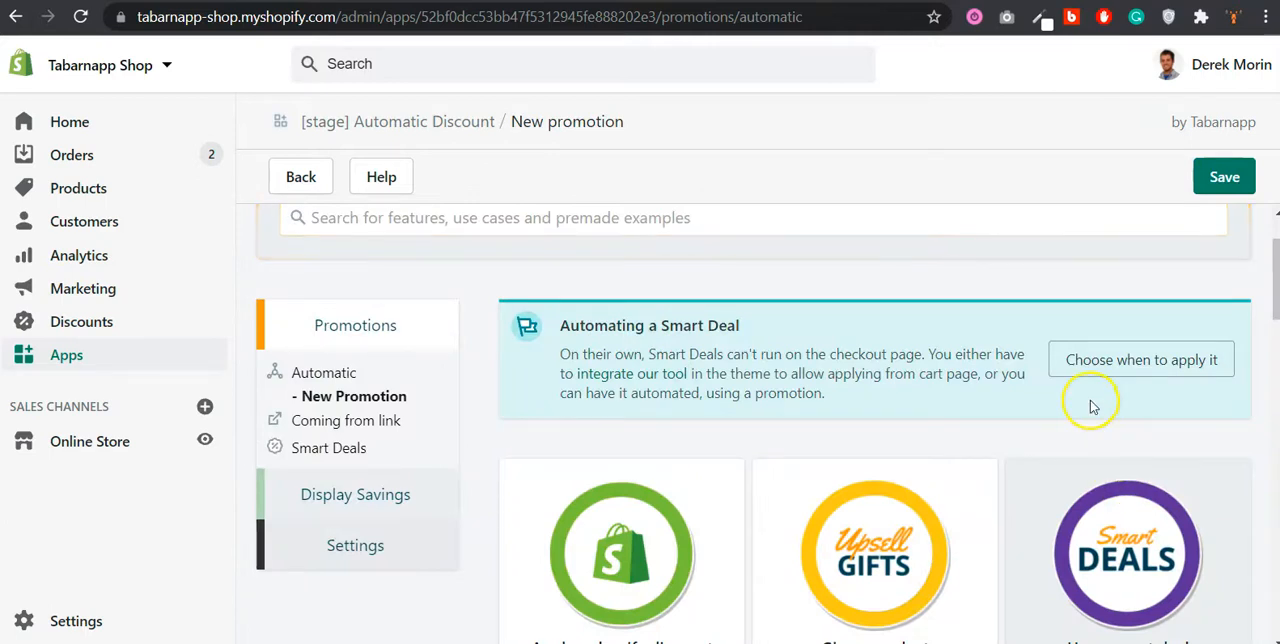
# Step: Review the new promotion's chosen smart deal, badge icon options and triggering conditions, dismissing any chat notification in the way
pyautogui.scroll(-2, 1093, 406)
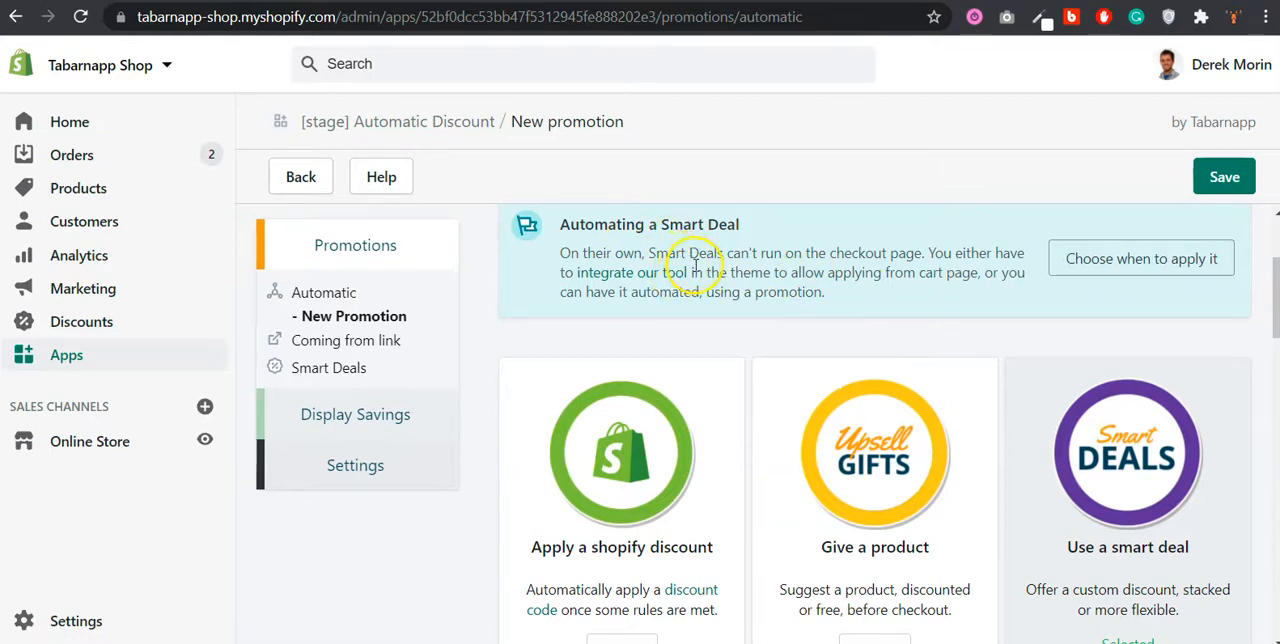
pyautogui.scroll(-2, 696, 266)
pyautogui.scroll(-2, 696, 266)
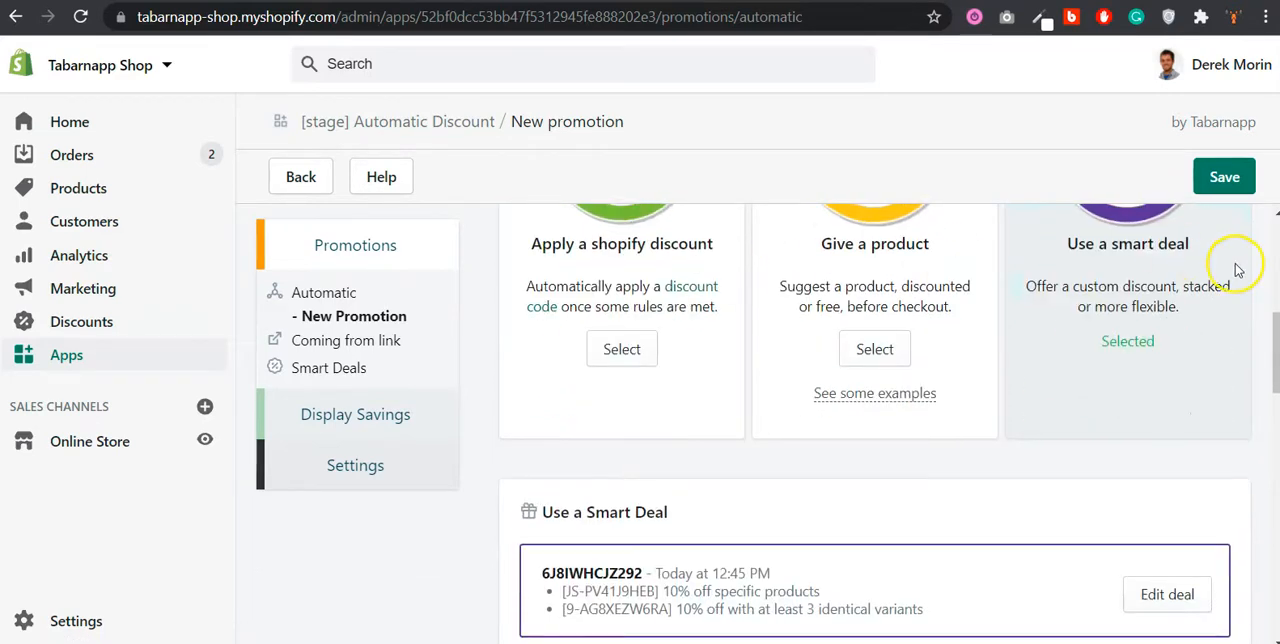
pyautogui.scroll(-1, 1234, 270)
pyautogui.scroll(2, 1218, 279)
pyautogui.scroll(-2, 1066, 306)
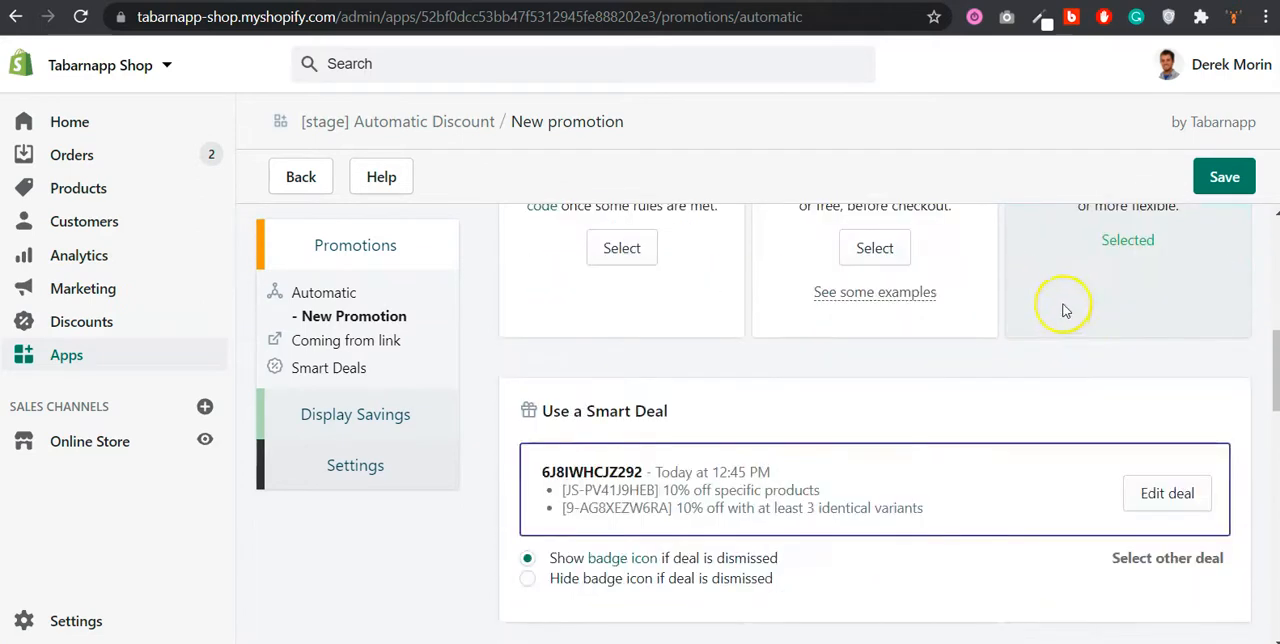
pyautogui.scroll(-1, 720, 450)
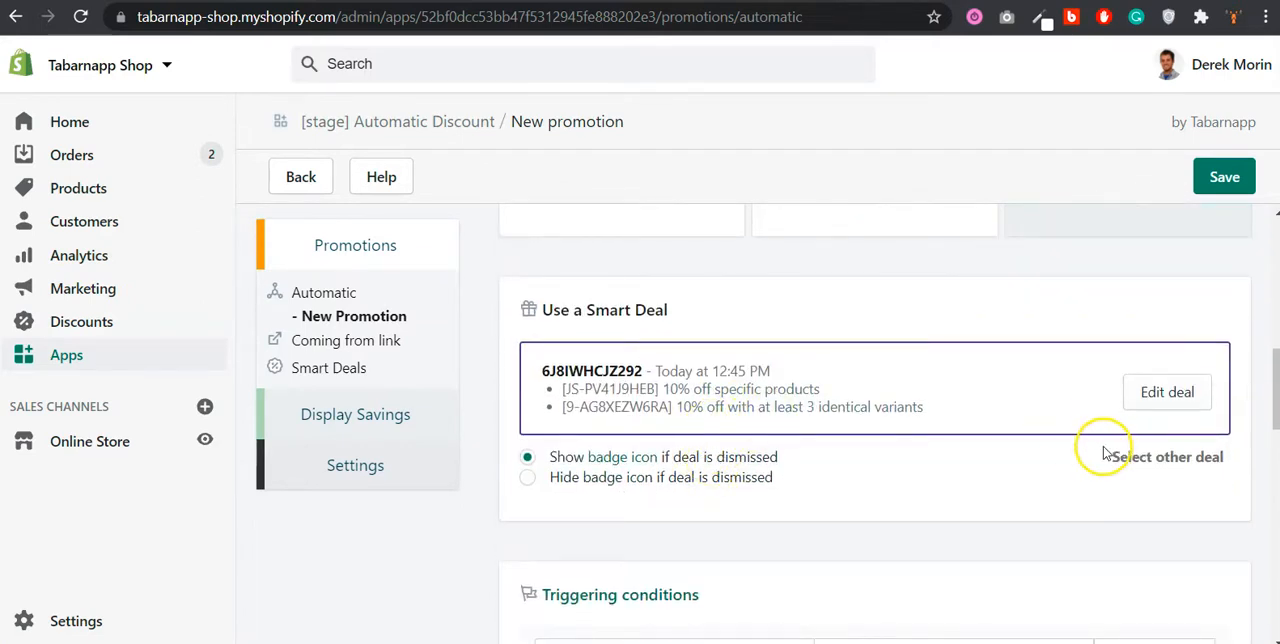
pyautogui.scroll(-1, 1076, 440)
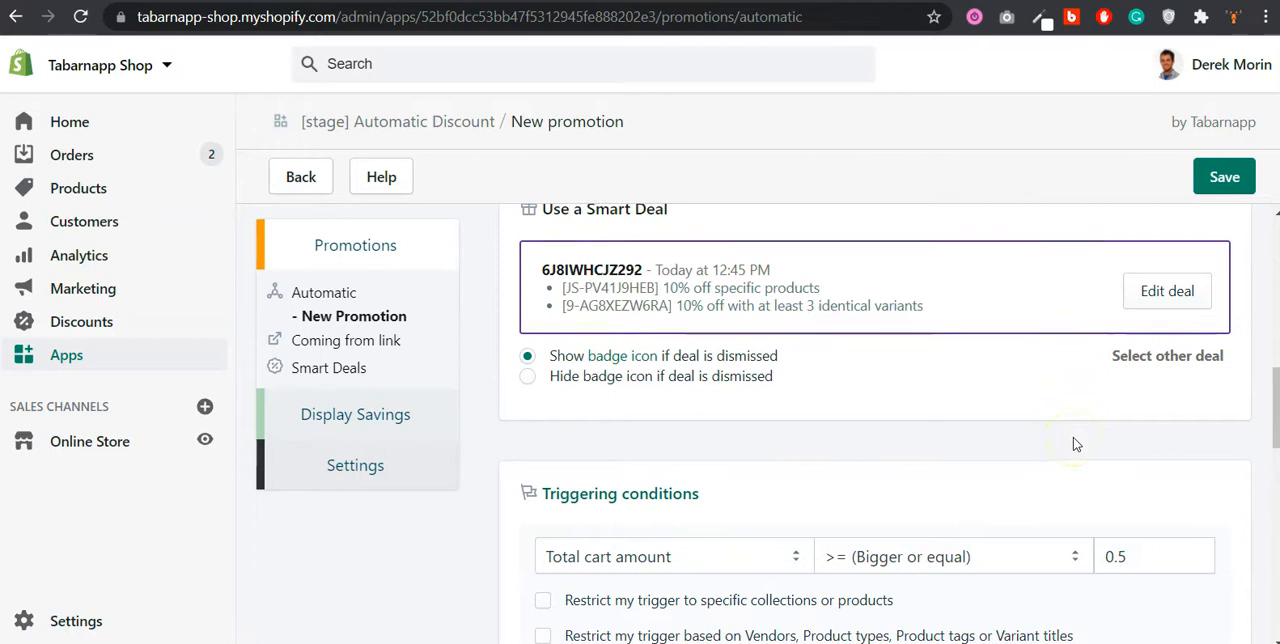
pyautogui.scroll(-1, 950, 380)
pyautogui.scroll(1, 980, 357)
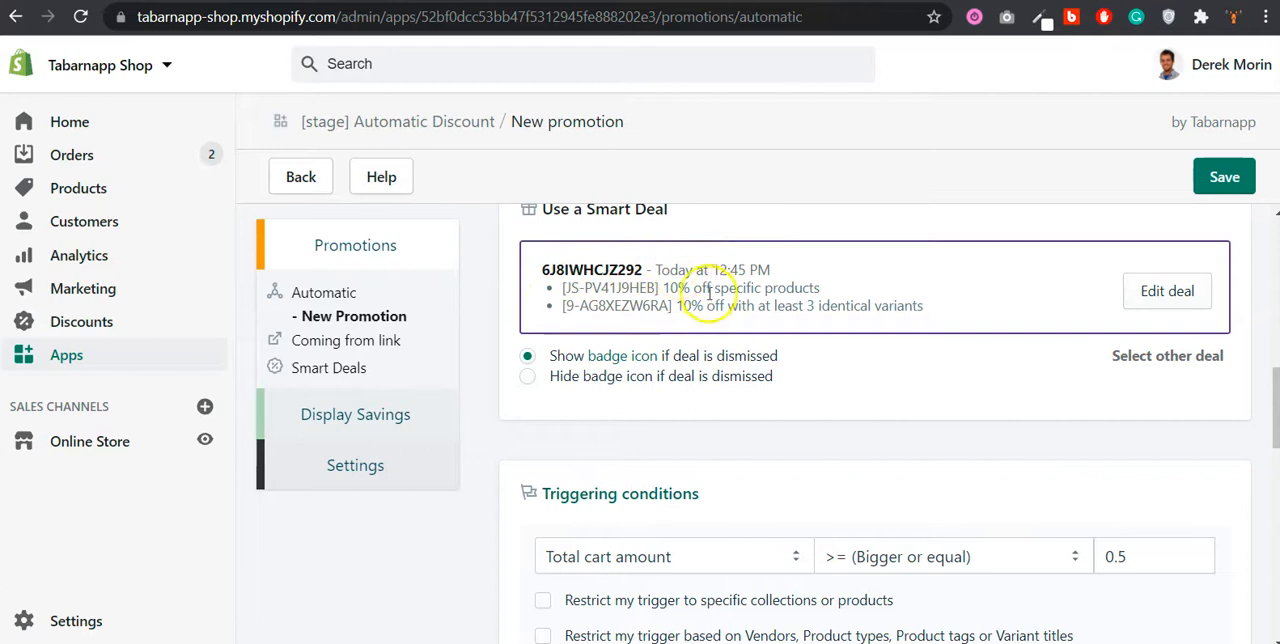
pyautogui.scroll(-2, 710, 300)
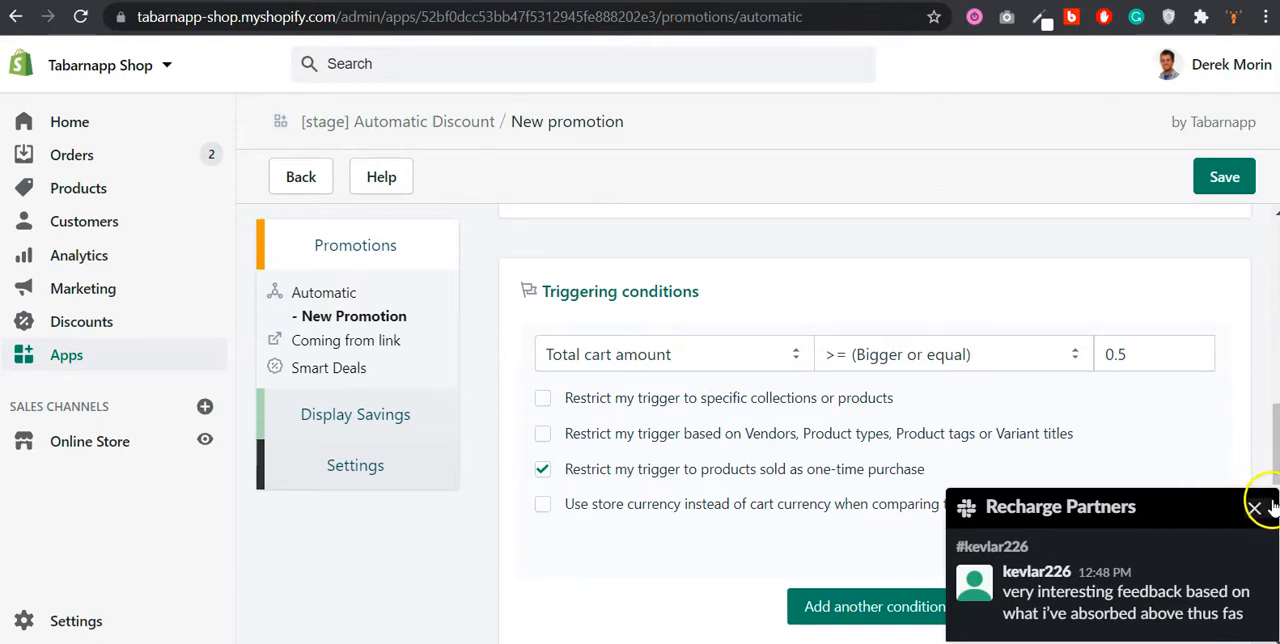
pyautogui.click(1270, 508)
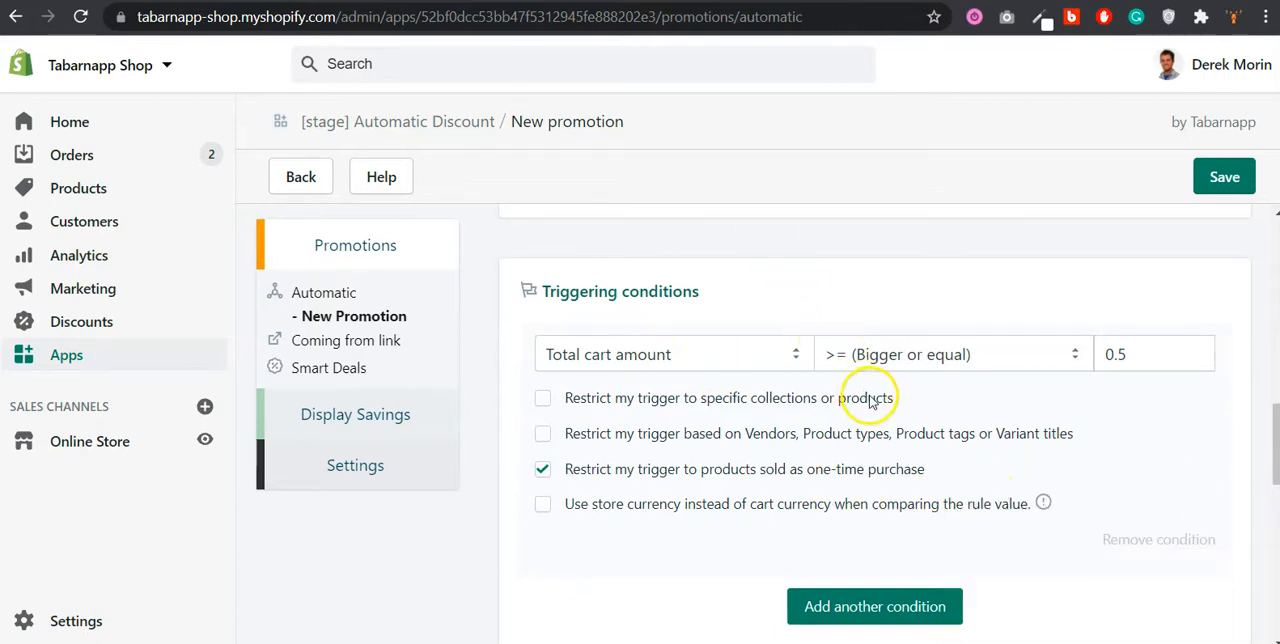
# Step: Examine the trigger types available for the condition and keep Total cart amount selected
pyautogui.click(731, 360)
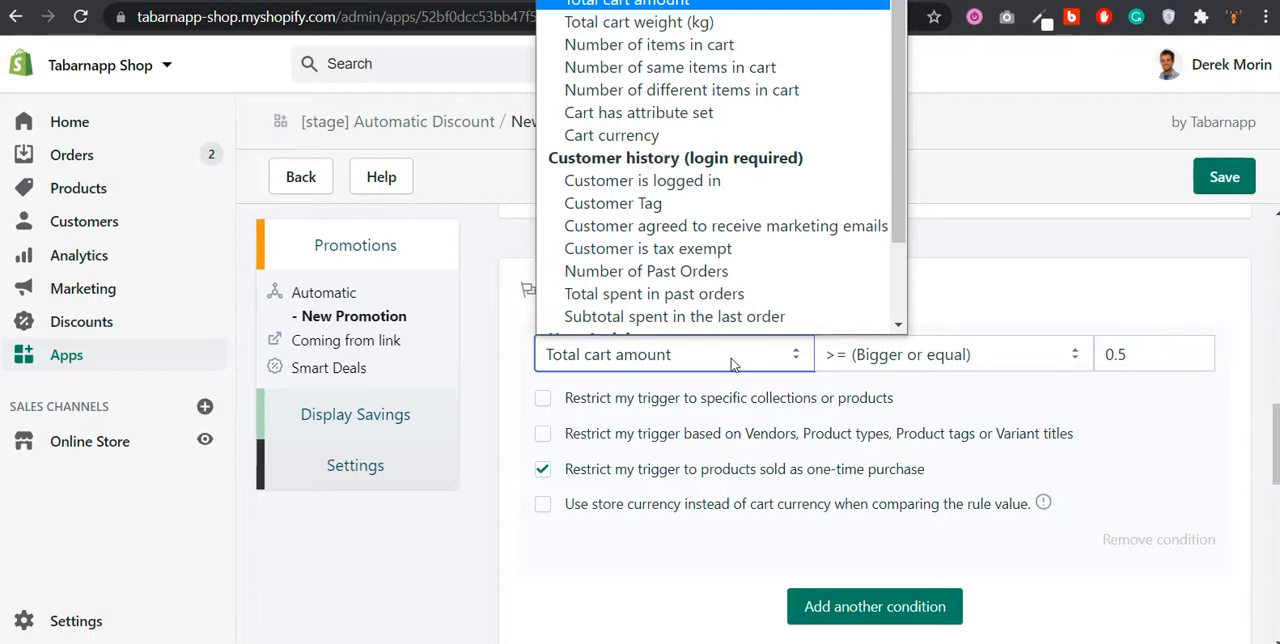
pyautogui.scroll(-2, 750, 205)
pyautogui.scroll(2, 743, 203)
pyautogui.scroll(-2, 757, 205)
pyautogui.scroll(2, 745, 190)
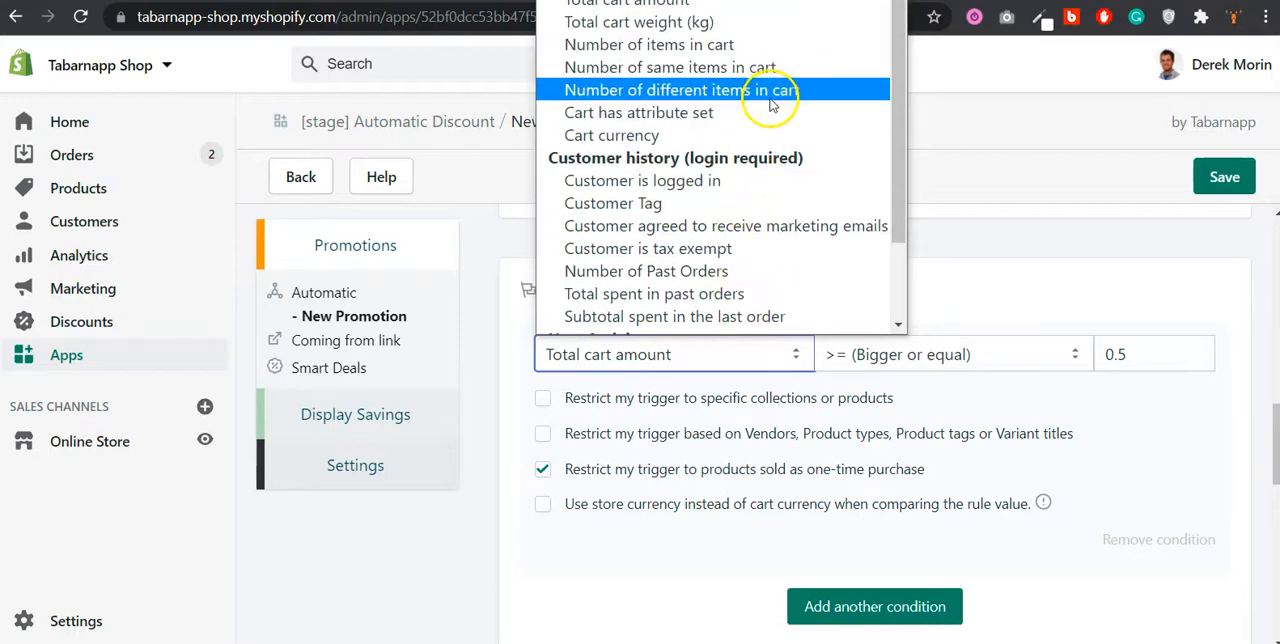
pyautogui.click(803, 7)
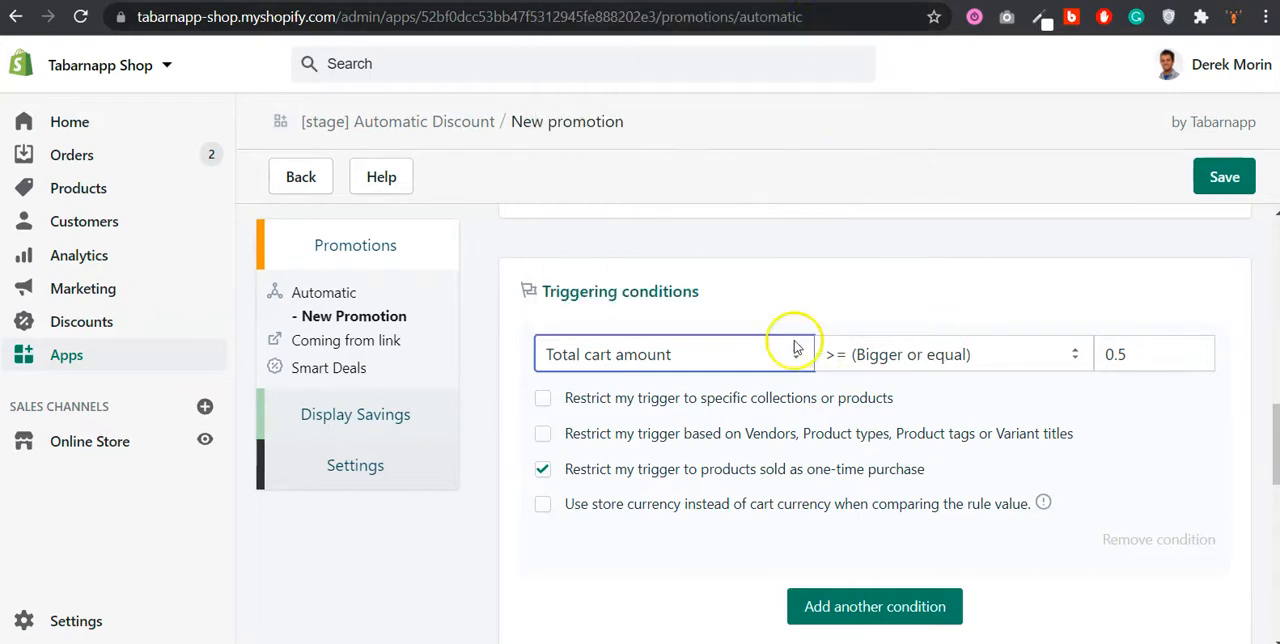
# Step: In the promotion settings, leave the name empty and assign the promotion to the existing group "New group"
pyautogui.scroll(-1, 750, 350)
pyautogui.scroll(-2, 762, 350)
pyautogui.scroll(2, 600, 480)
pyautogui.scroll(-2, 920, 323)
pyautogui.scroll(-5, 925, 338)
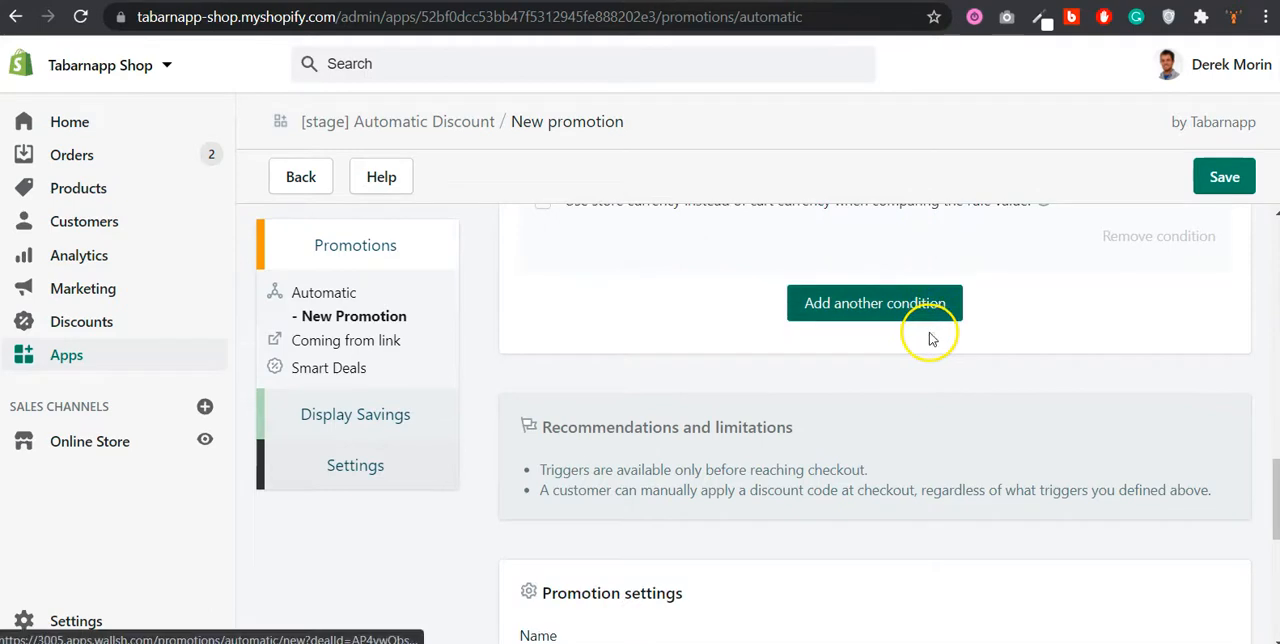
pyautogui.click(776, 256)
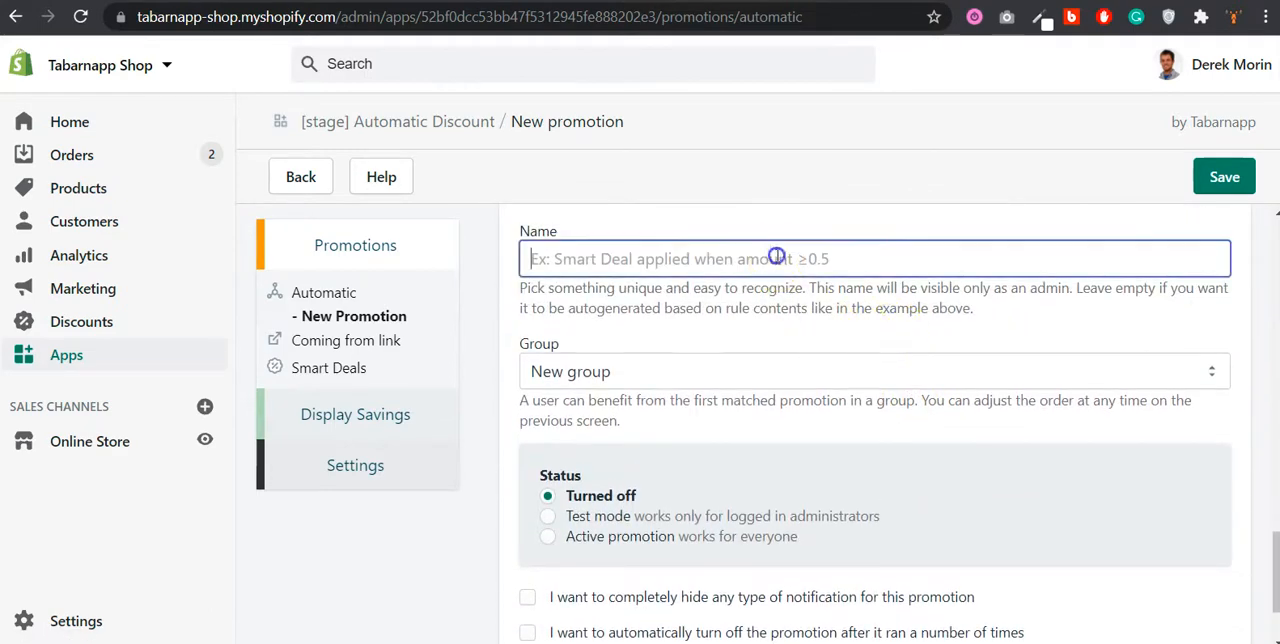
pyautogui.scroll(-1, 766, 449)
pyautogui.click(729, 241)
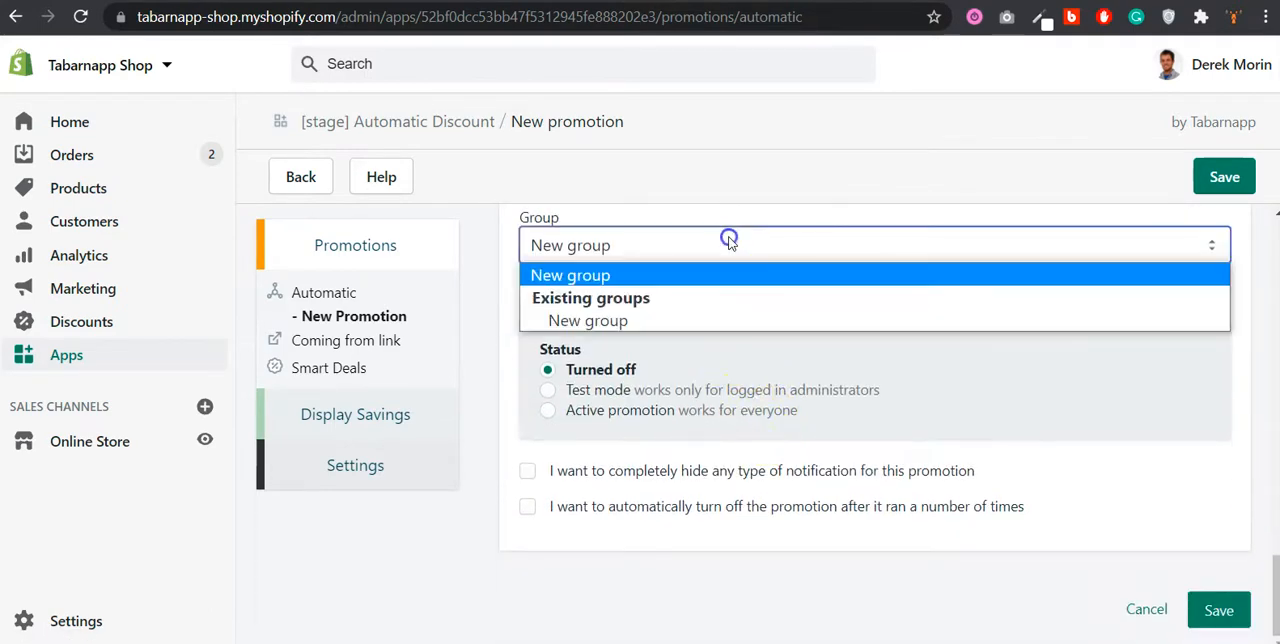
pyautogui.click(740, 320)
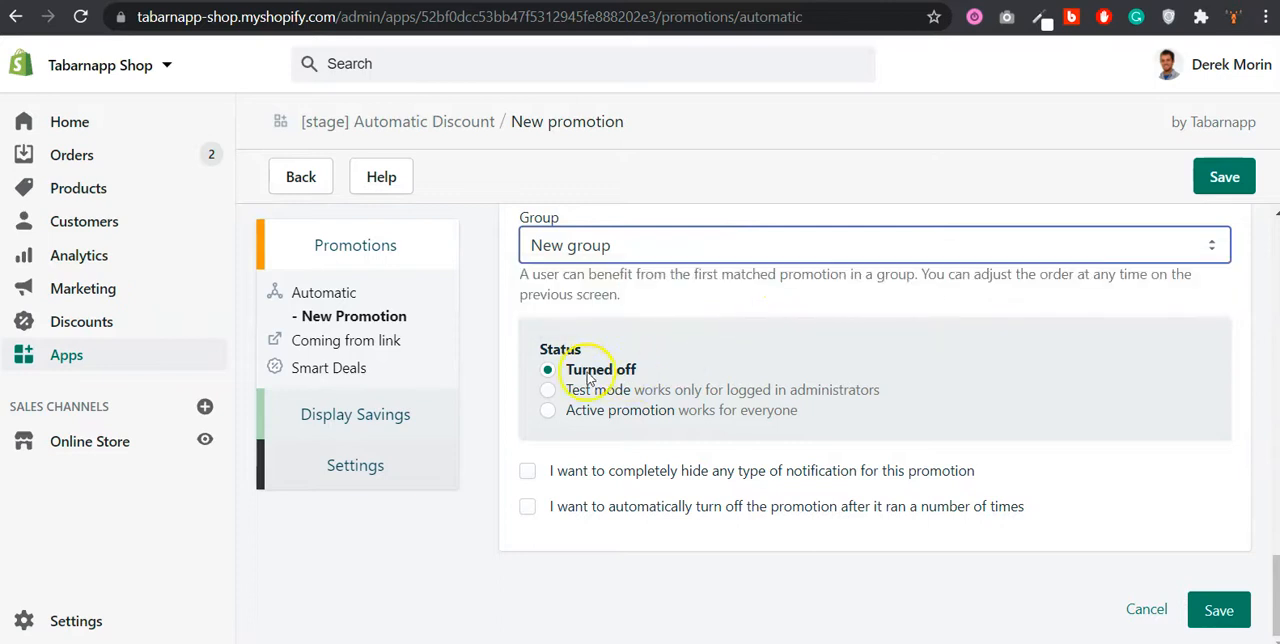
# Step: Set the promotion's status to Test mode, save it and dismiss the propagation notice
pyautogui.click(549, 391)
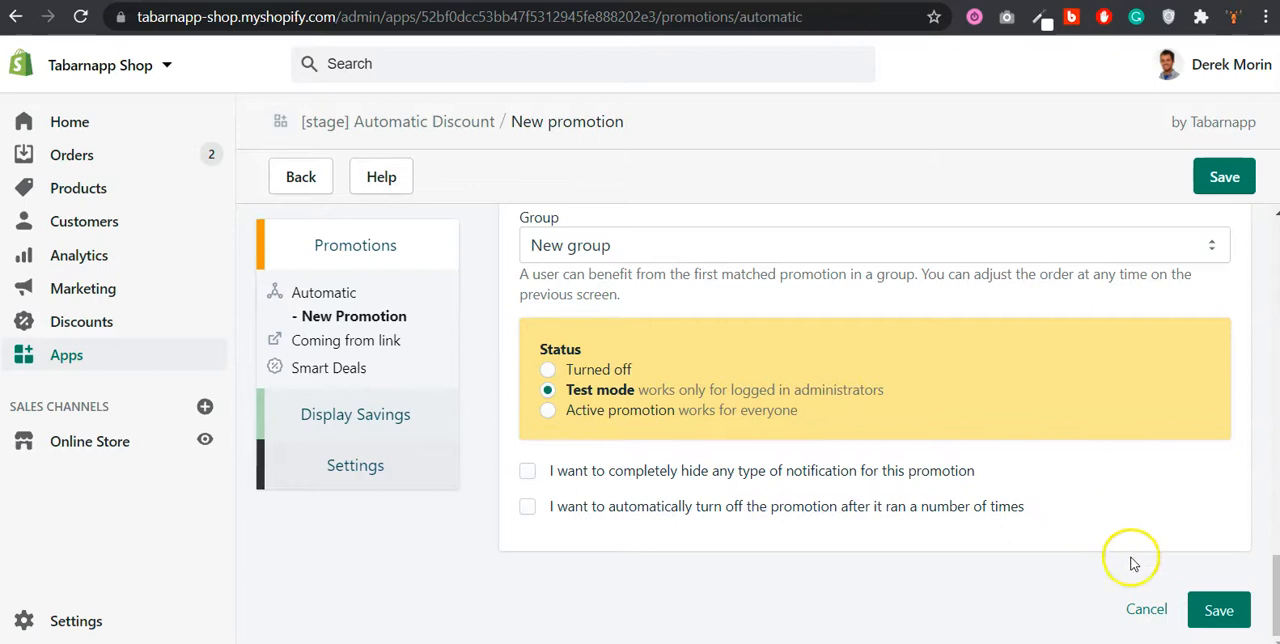
pyautogui.click(1222, 608)
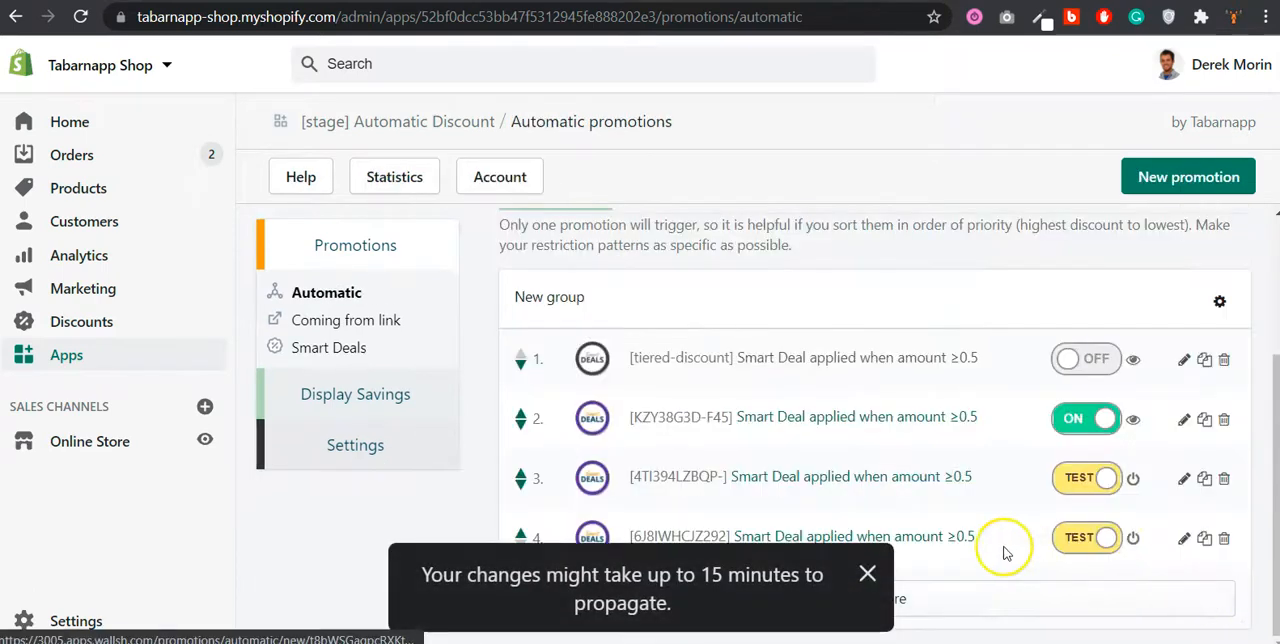
pyautogui.click(868, 577)
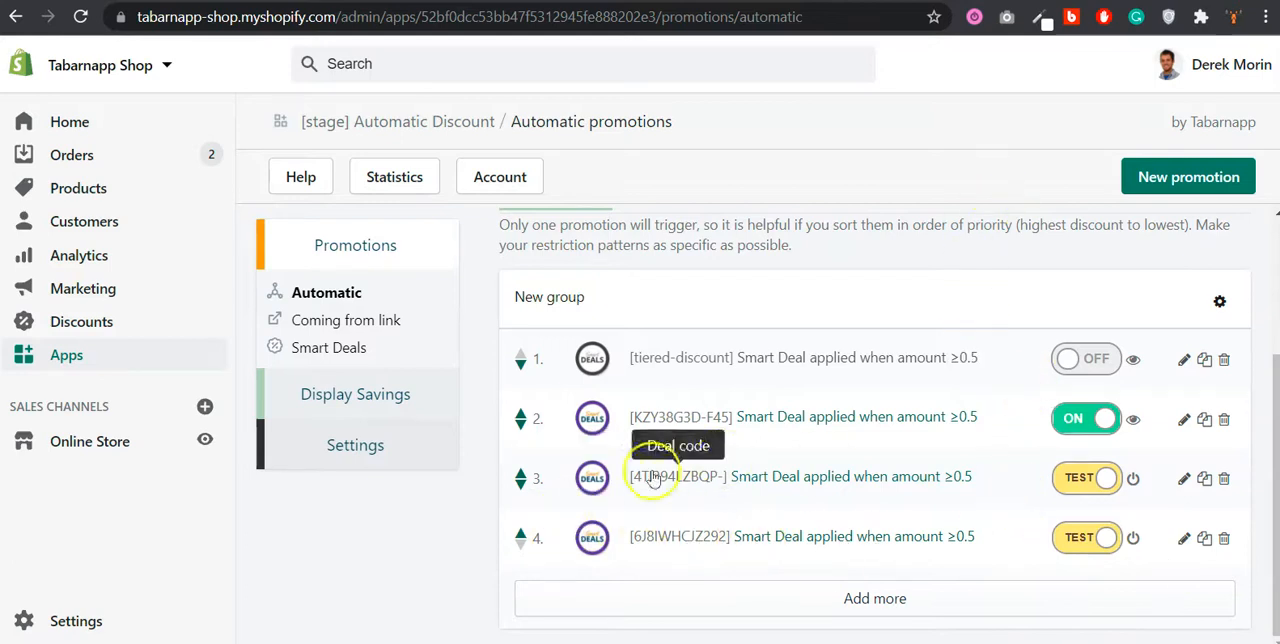
# Step: Raise the new 6J8IWHCJZ292 promotion by two places to second priority in its group
pyautogui.click(520, 532)
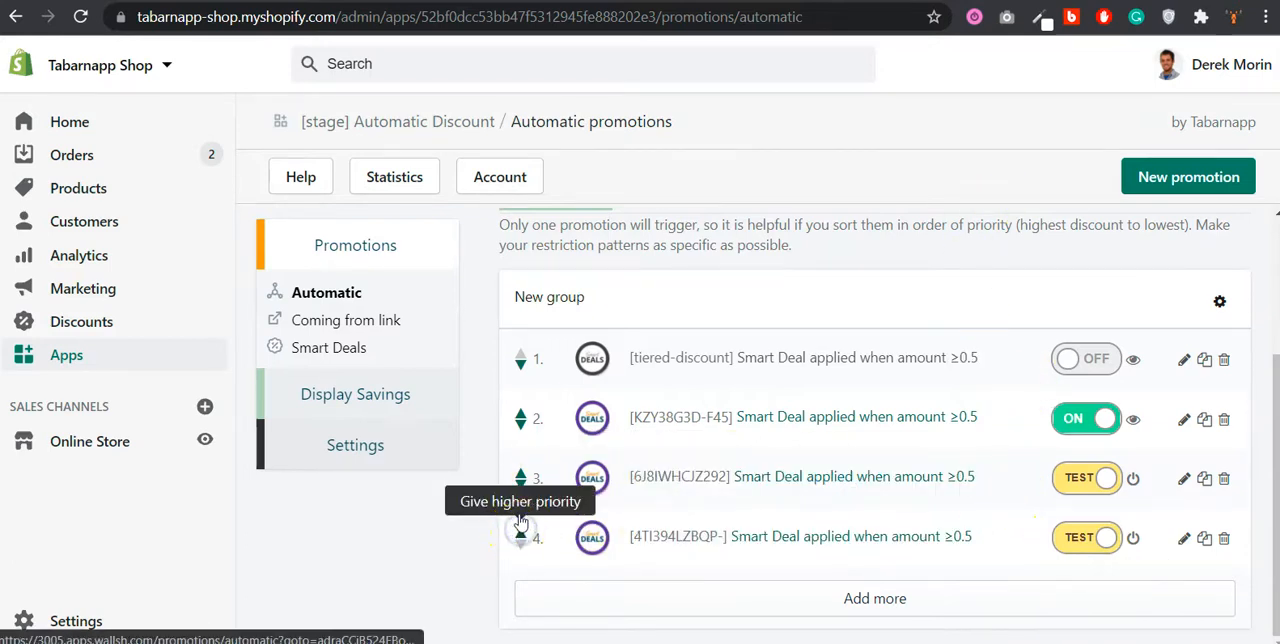
pyautogui.click(520, 470)
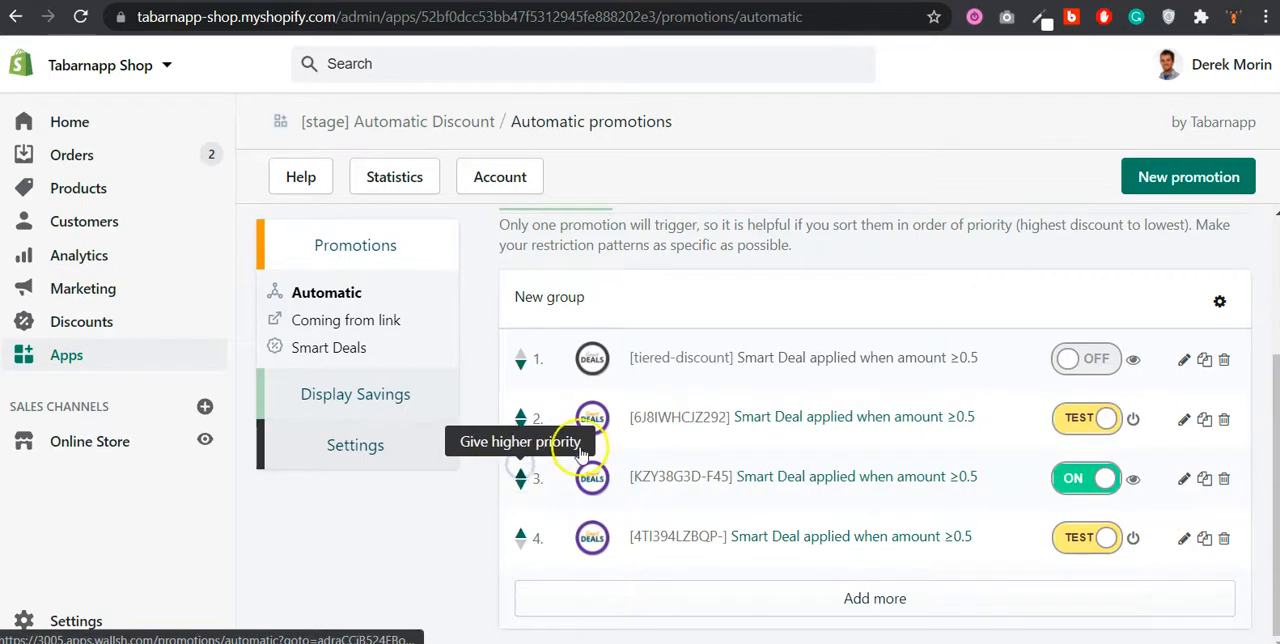
# Step: Raise the 6J8IWHCJZ292 promotion to first priority in the group "New group"
pyautogui.scroll(1, 580, 452)
pyautogui.click(520, 511)
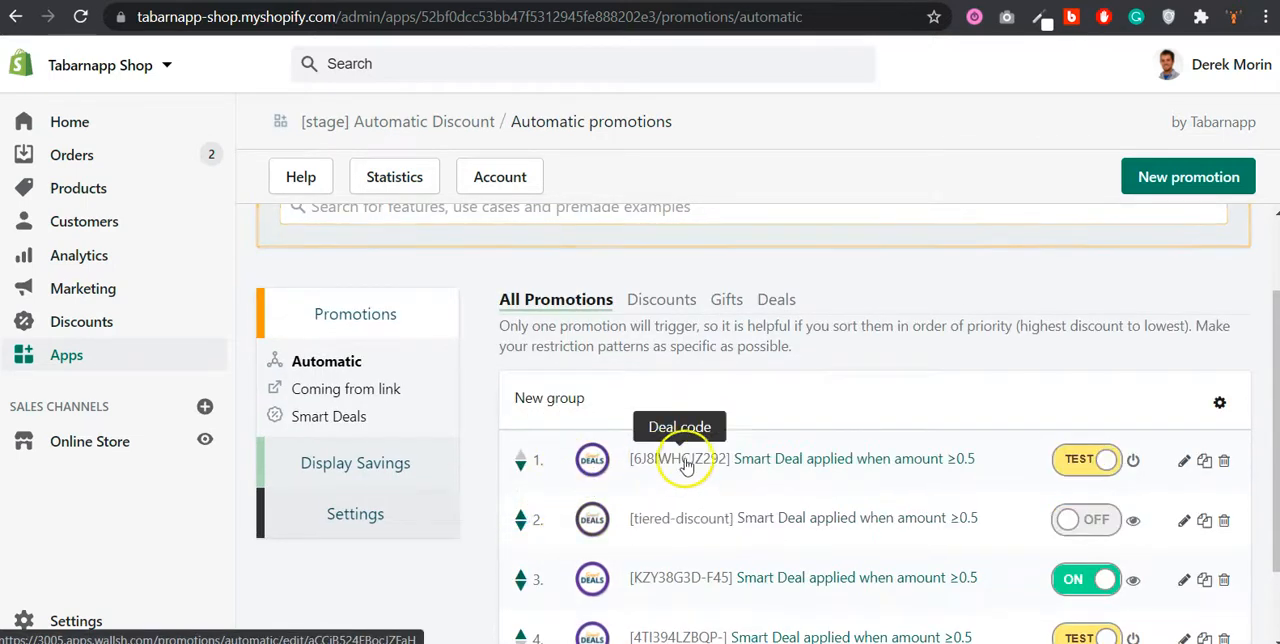
pyautogui.scroll(-1, 686, 465)
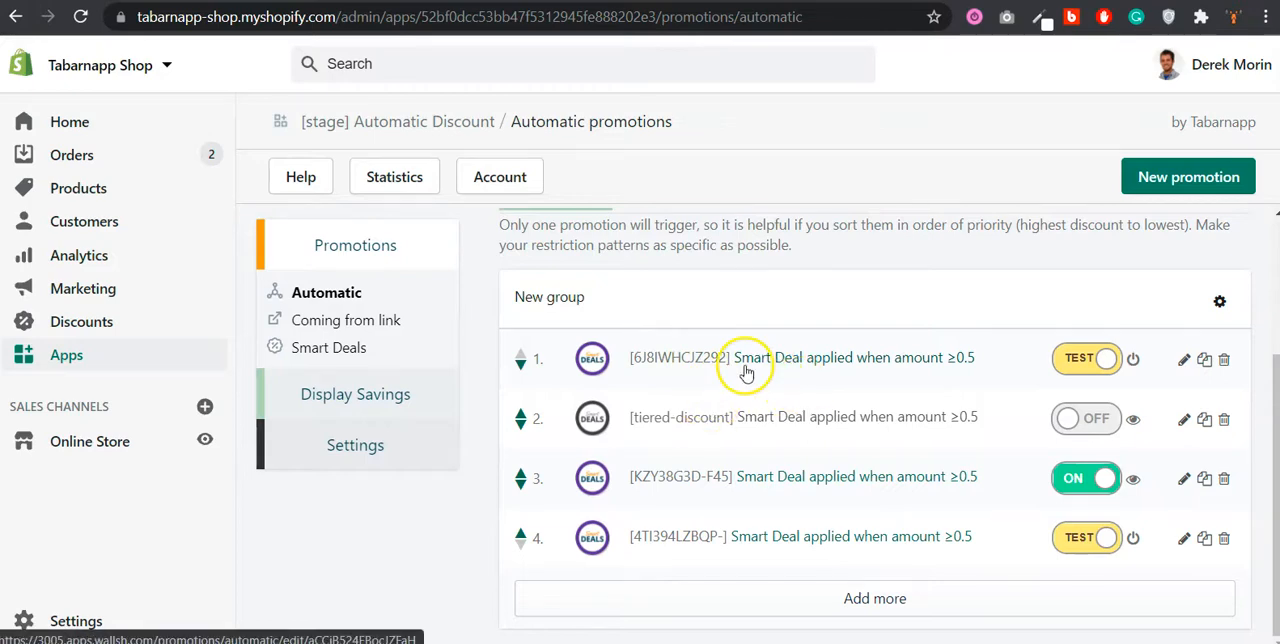
# Step: Return from the storefront to the smart deals list and review the deals combined under 6J8IWHCJZ292
pyautogui.click(204, 406)
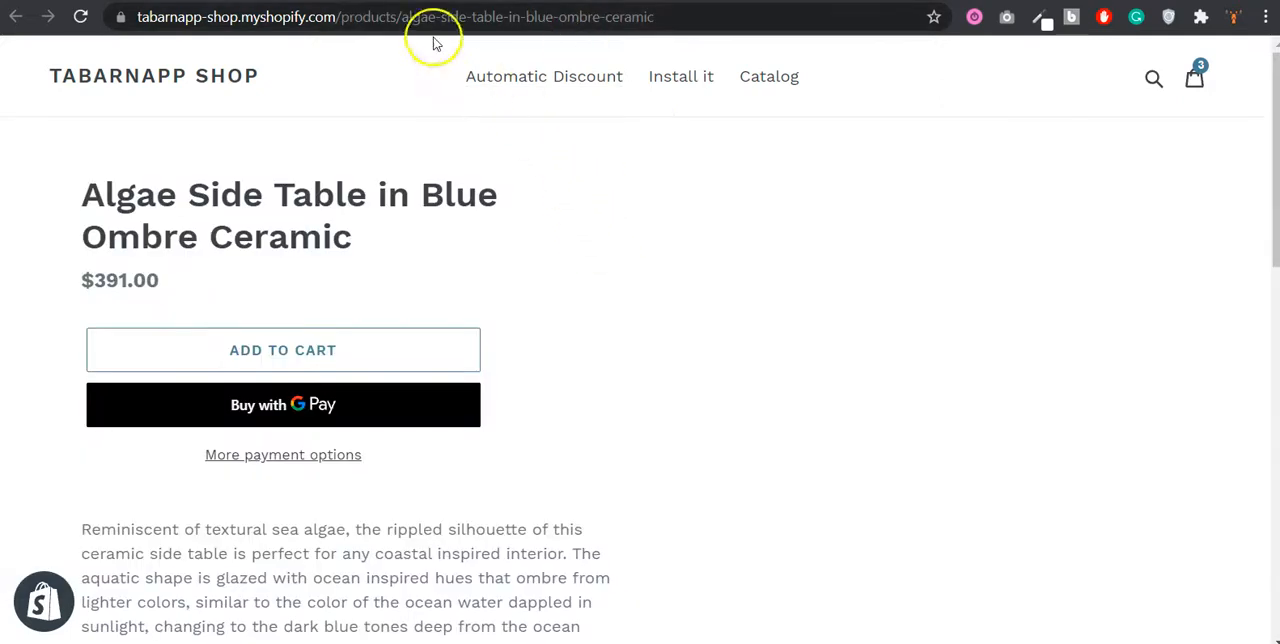
pyautogui.click(450, 2)
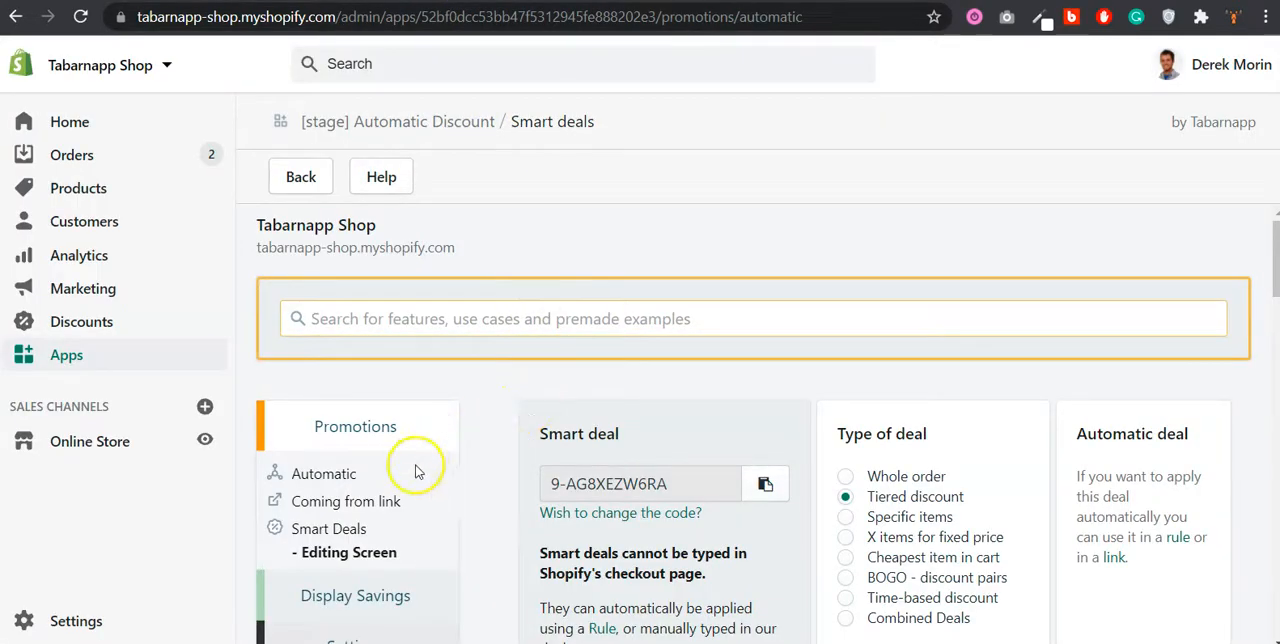
pyautogui.click(349, 527)
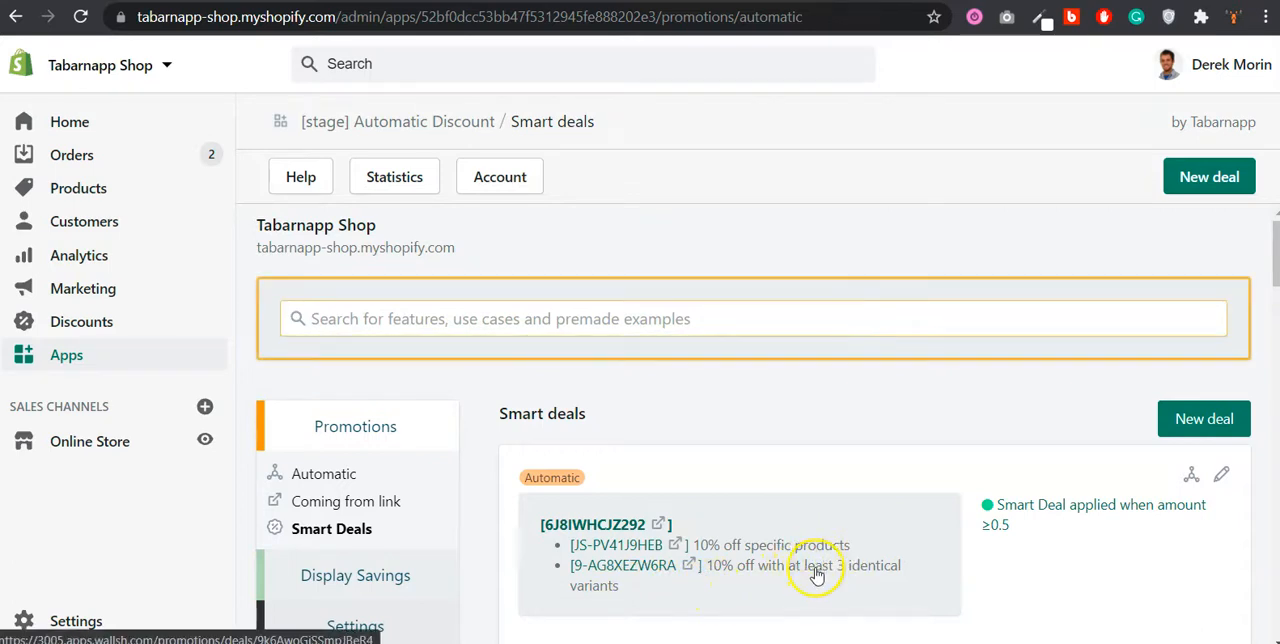
pyautogui.scroll(-1, 815, 568)
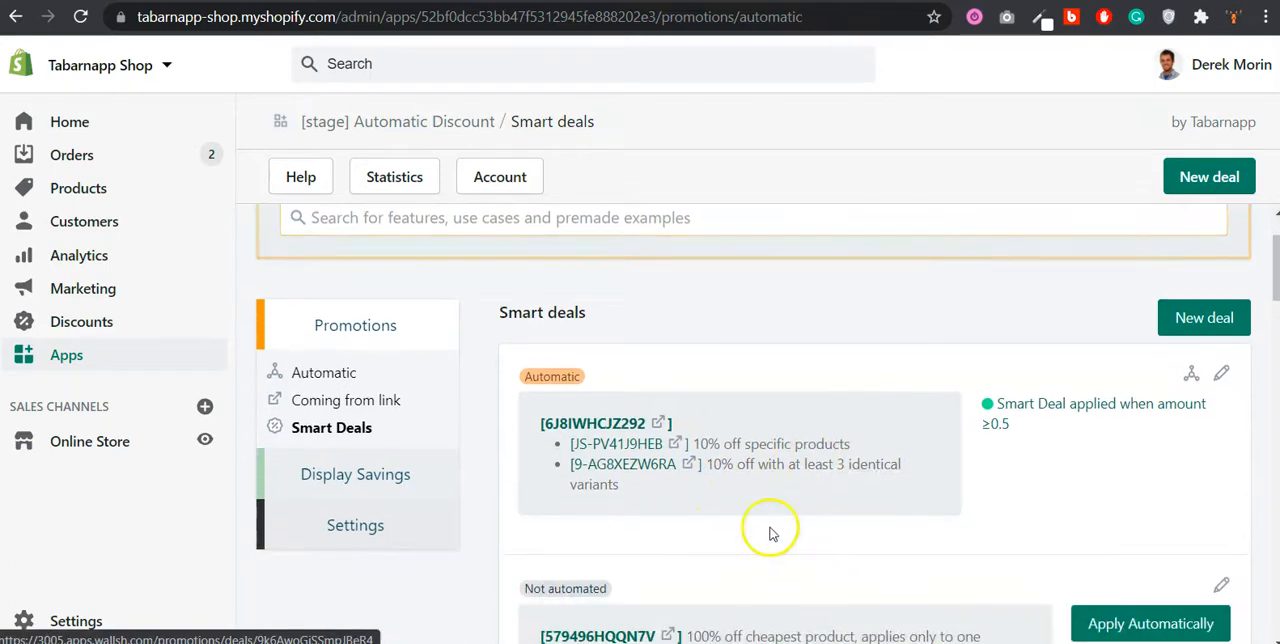
# Step: Open the combined 10% off specific products deal, review its settings and visit its Algae Side Table product page in the store
pyautogui.click(679, 444)
pyautogui.scroll(-5, 677, 445)
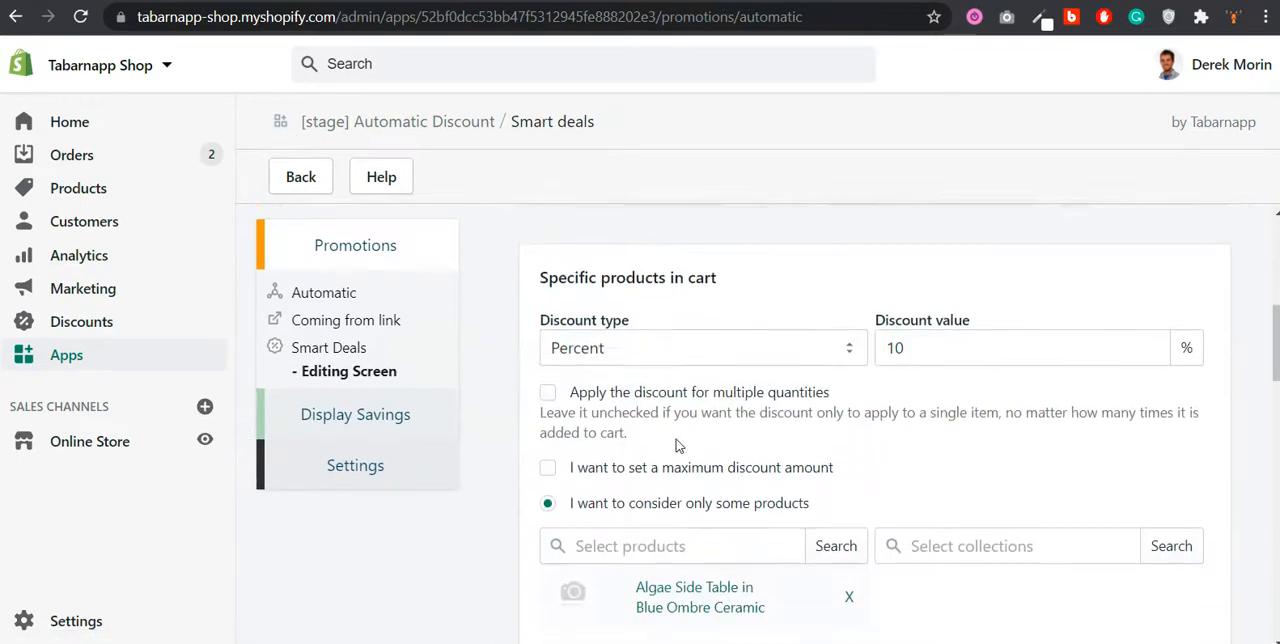
pyautogui.scroll(-1, 680, 450)
pyautogui.scroll(-2, 695, 512)
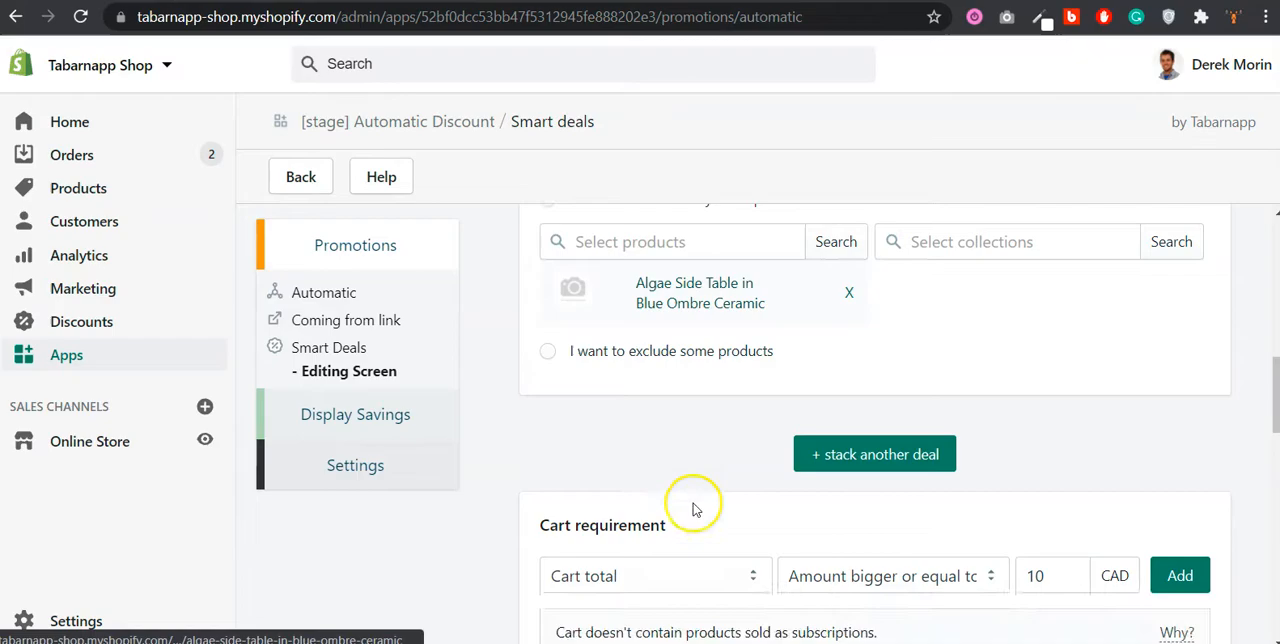
pyautogui.click(626, 304)
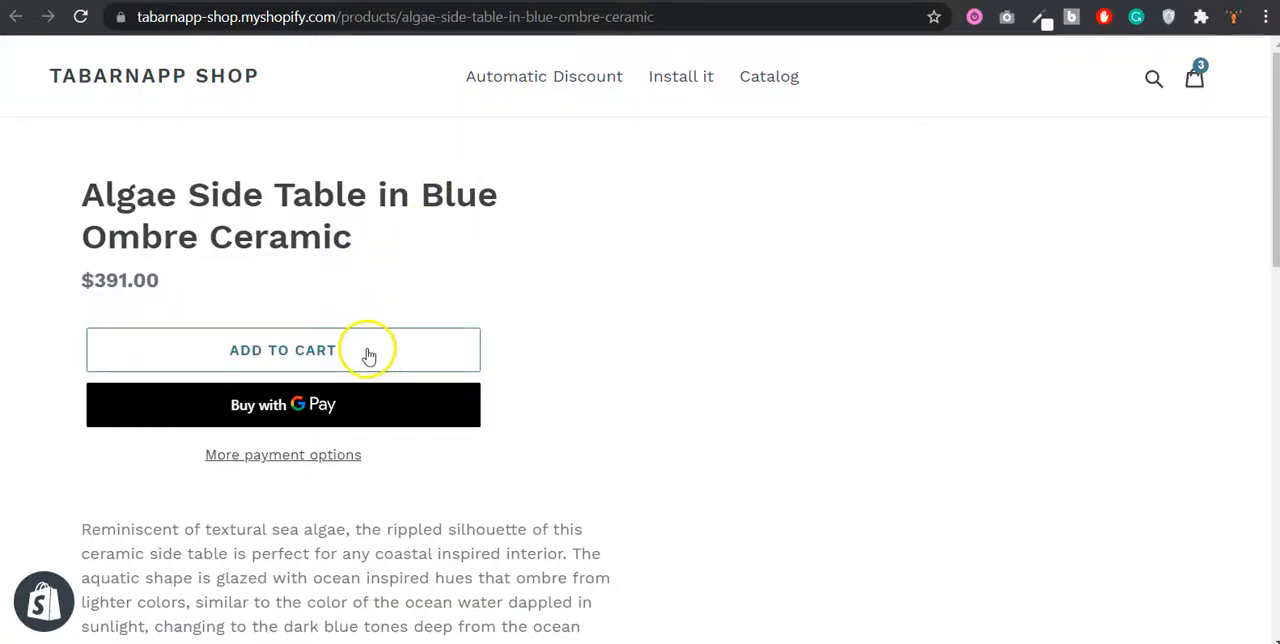
# Step: Open the store's shopping cart and remove every item, including the Arbor Side Tables and the Arc Oil Rubbed Bronze Floor Lamp
pyautogui.click(1194, 78)
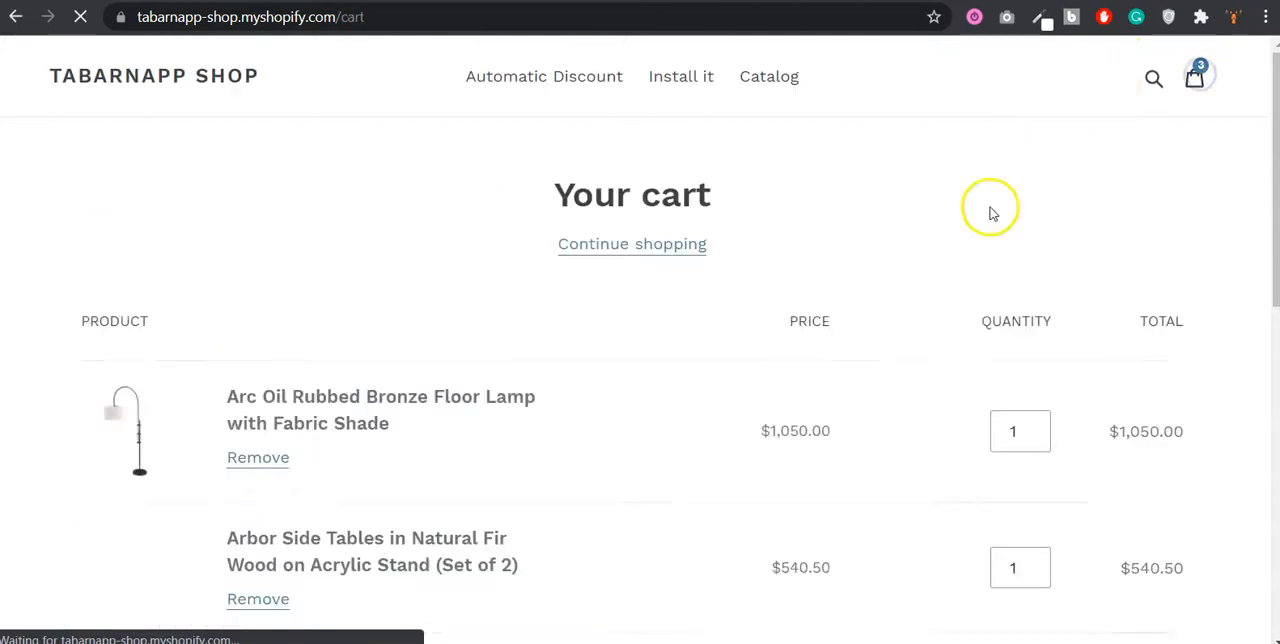
pyautogui.scroll(-3, 914, 309)
pyautogui.click(270, 427)
pyautogui.click(263, 293)
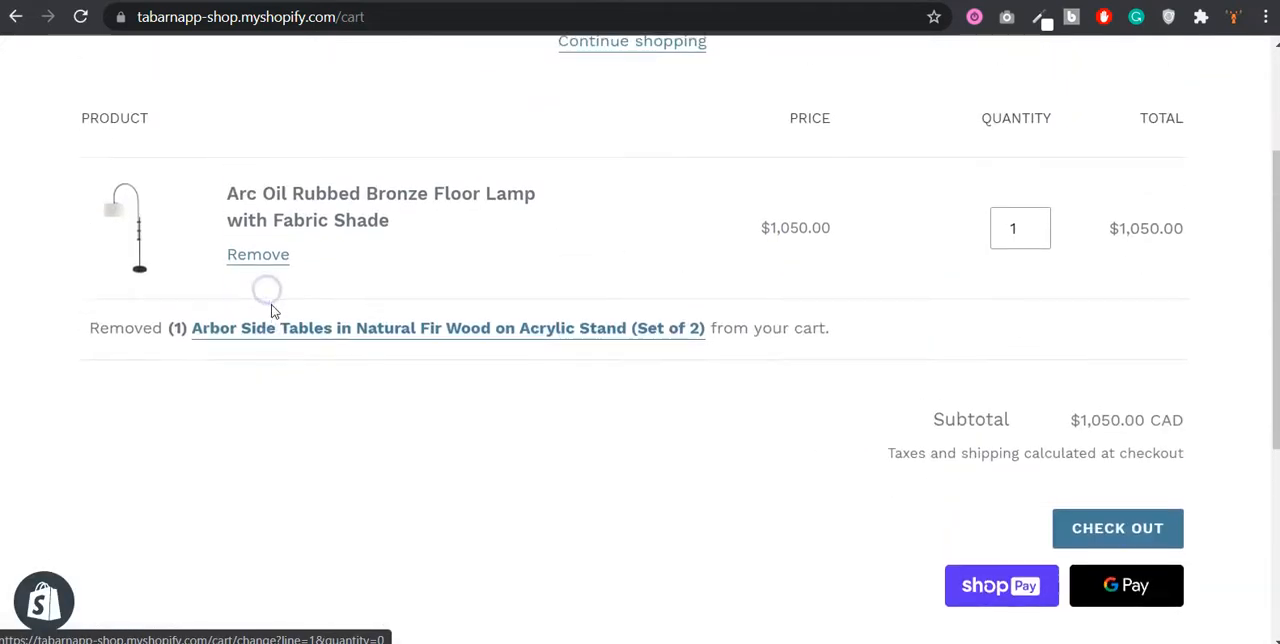
pyautogui.click(264, 255)
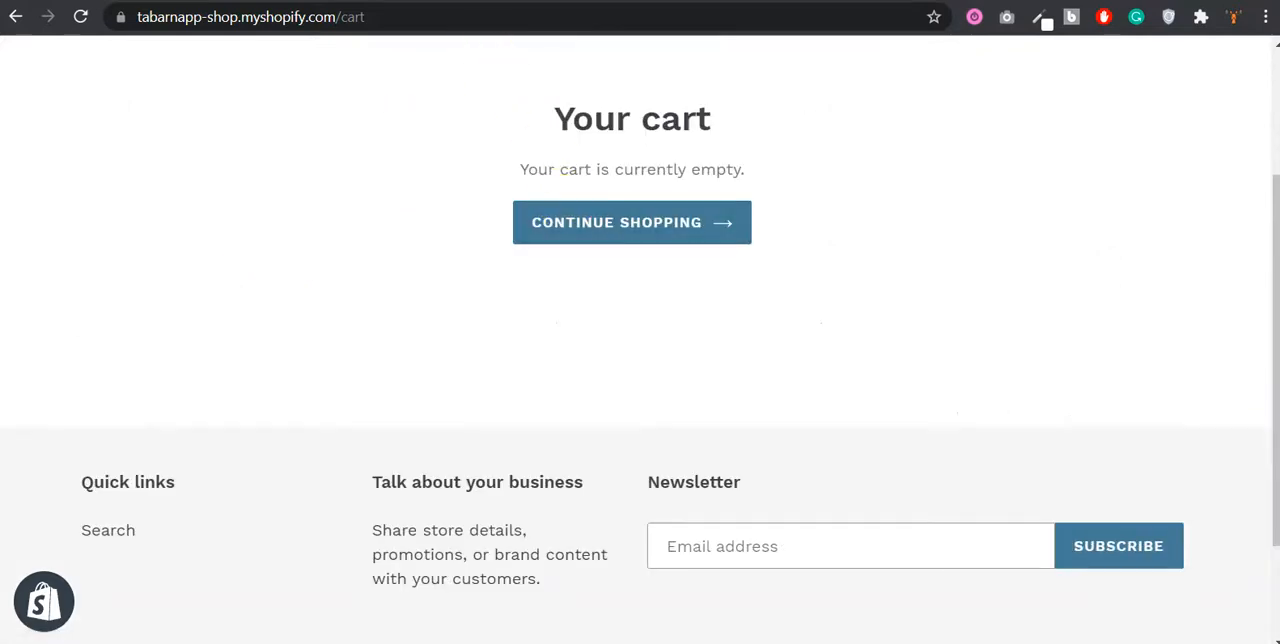
# Step: Reopen the Algae Side Table product page from the deal, add one to the cart and check its discount in the order summary
pyautogui.hotkey('ctrl', 'Tab')
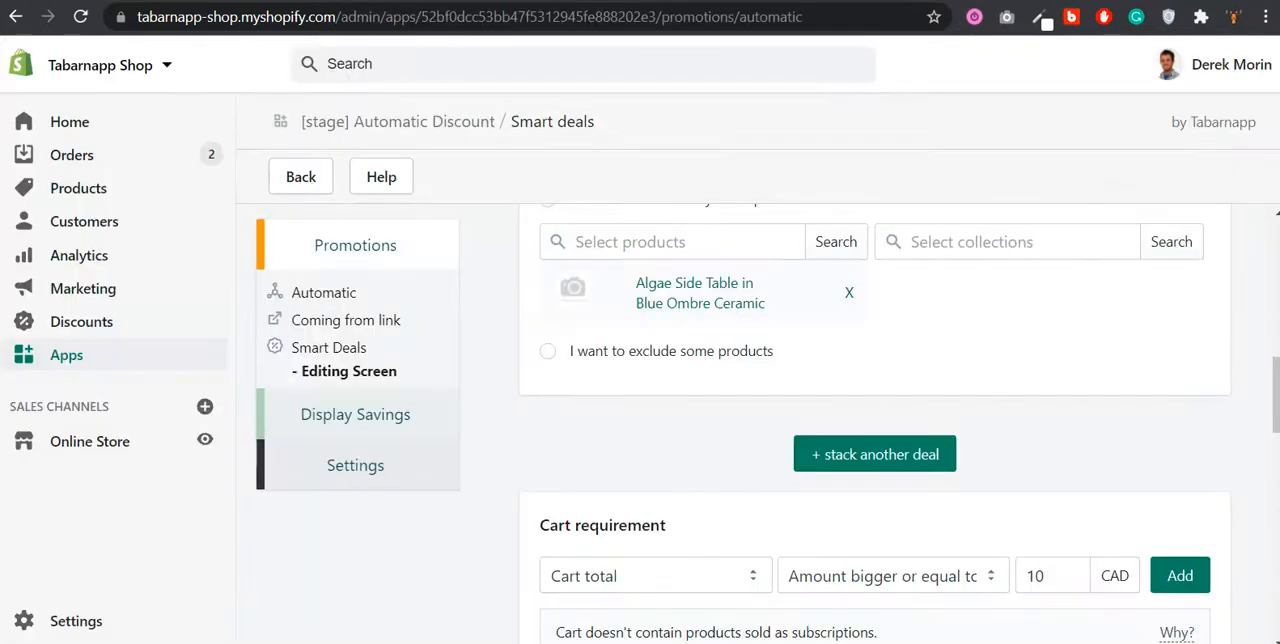
pyautogui.click(676, 272)
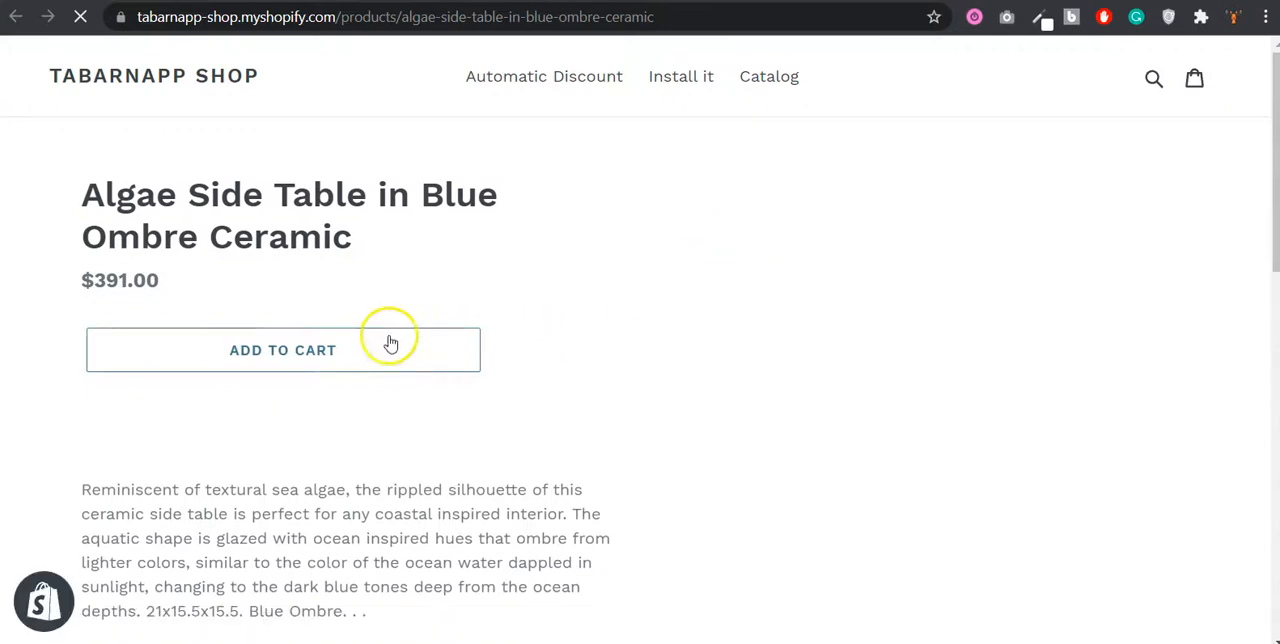
pyautogui.click(347, 350)
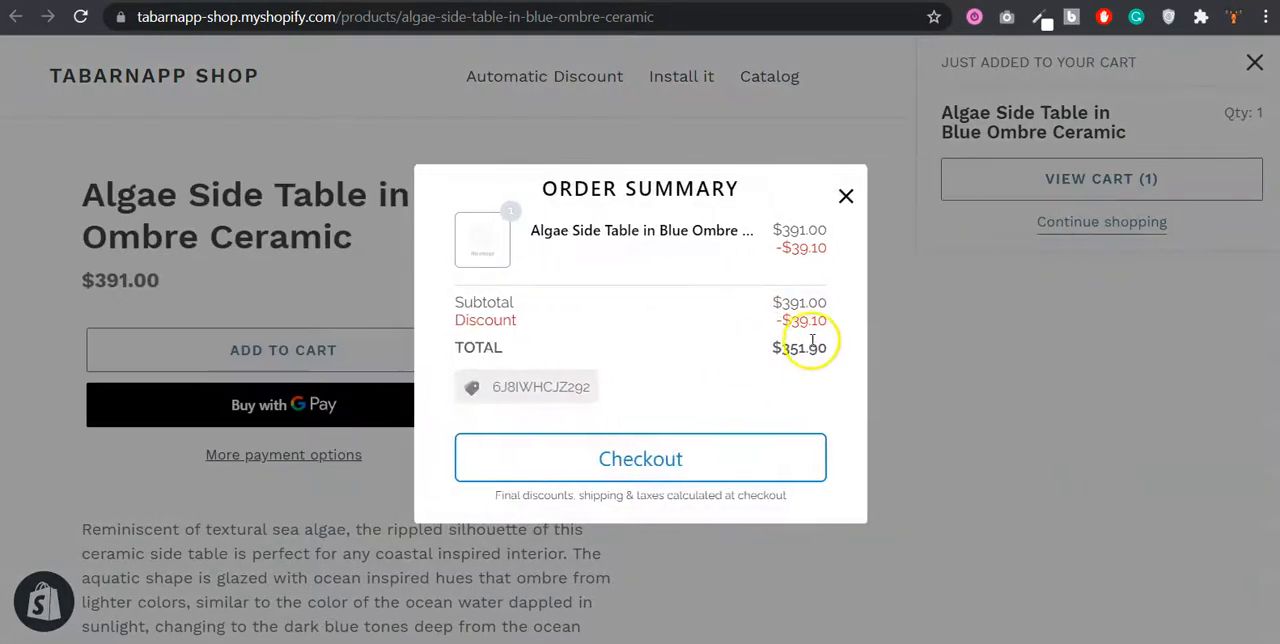
pyautogui.tripleClick(814, 322)
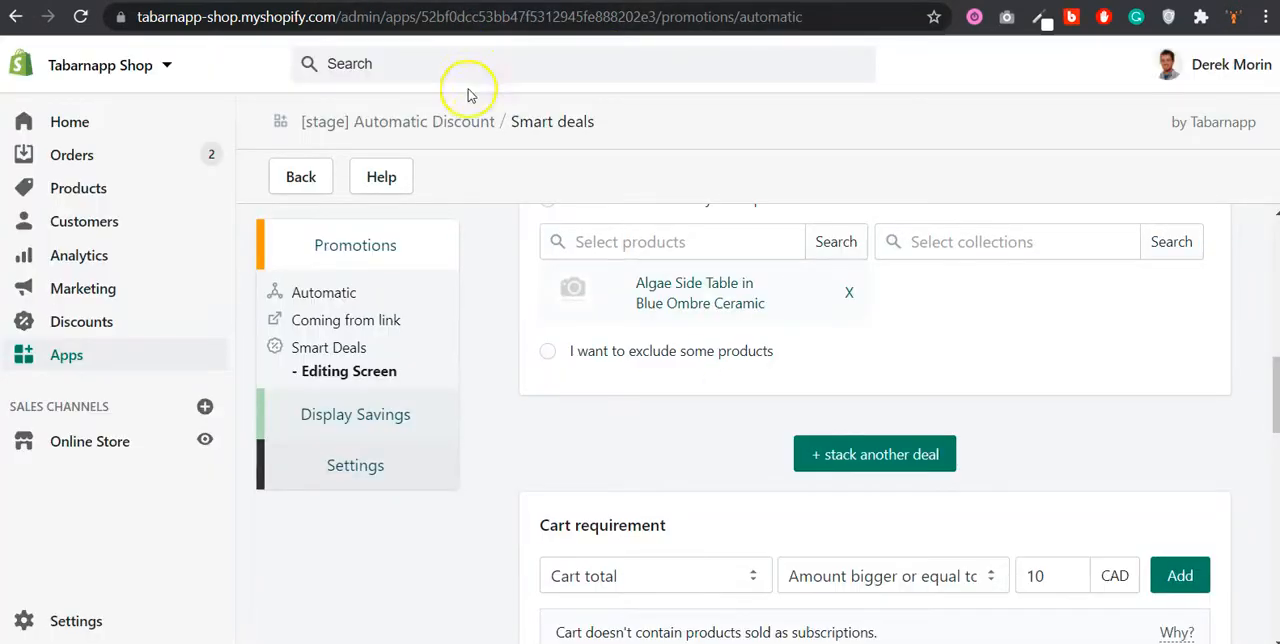
# Step: From the smart deals list, open the 9-AG8XEZW6RA tiered deal and review its quantity requirement and discount settings
pyautogui.scroll(4, 591, 286)
pyautogui.click(334, 344)
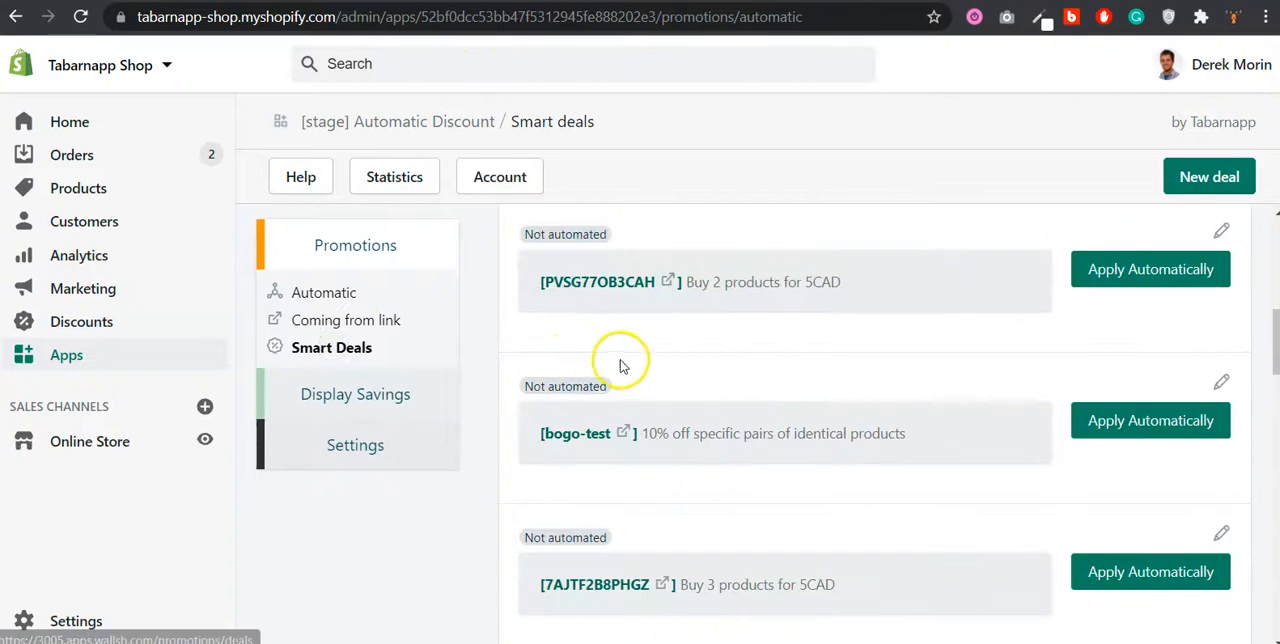
pyautogui.scroll(6, 626, 363)
pyautogui.scroll(-2, 660, 377)
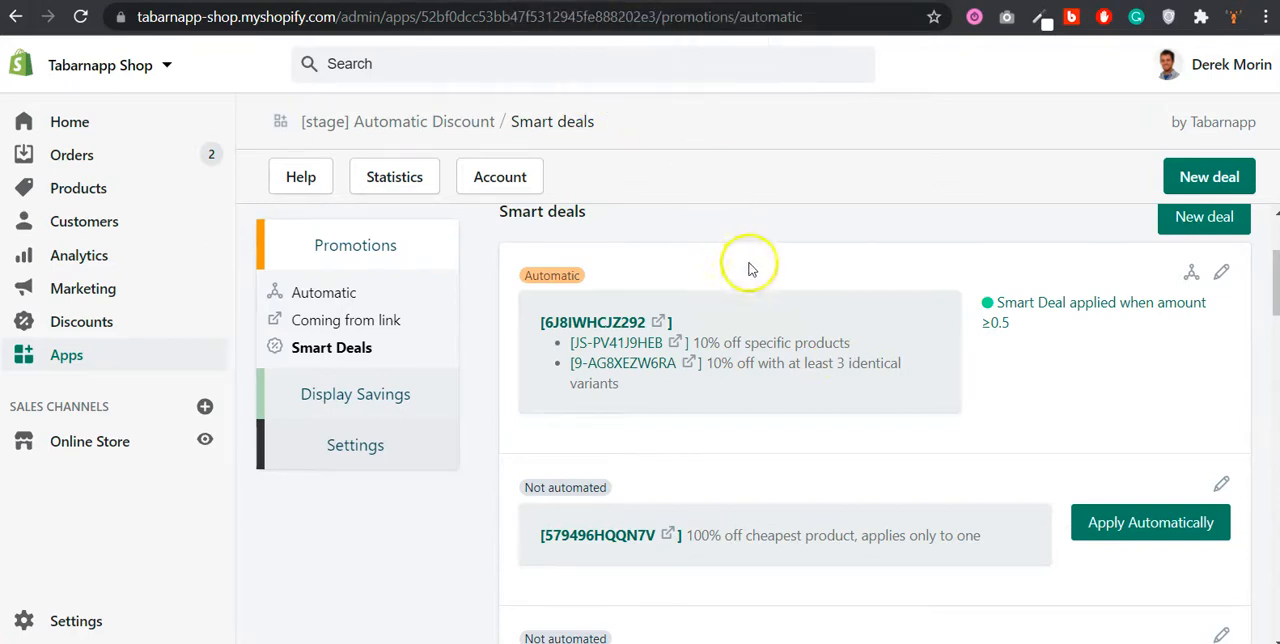
pyautogui.click(688, 370)
pyautogui.scroll(-5, 690, 354)
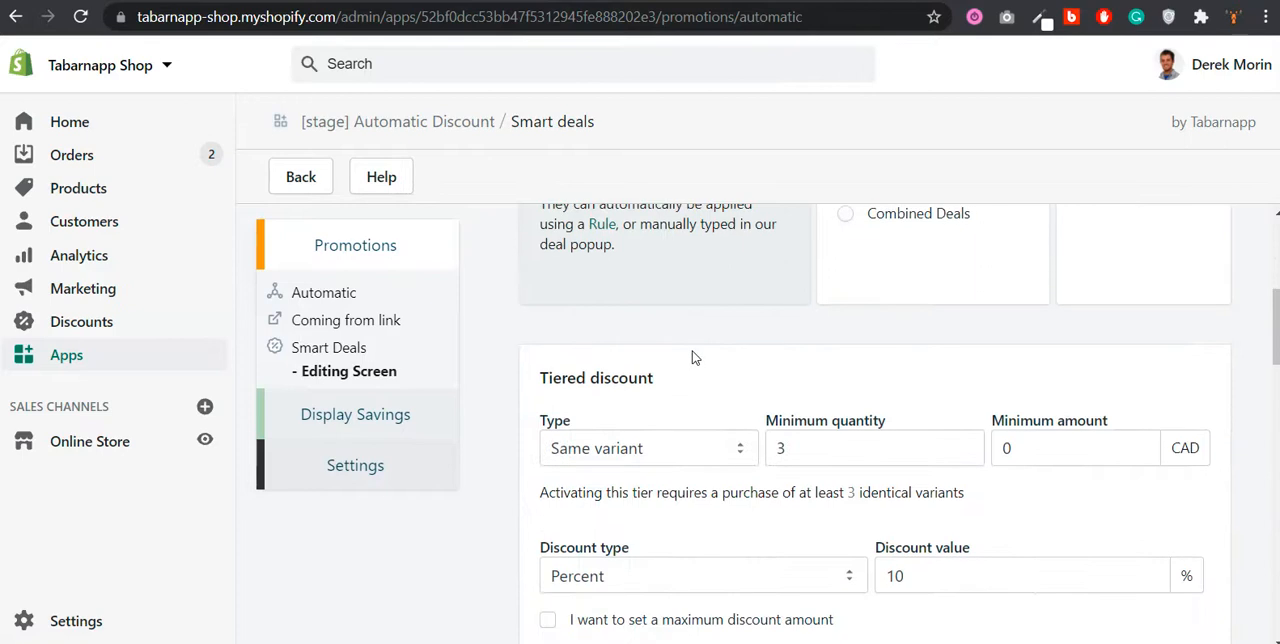
pyautogui.scroll(-2, 963, 360)
pyautogui.scroll(2, 965, 358)
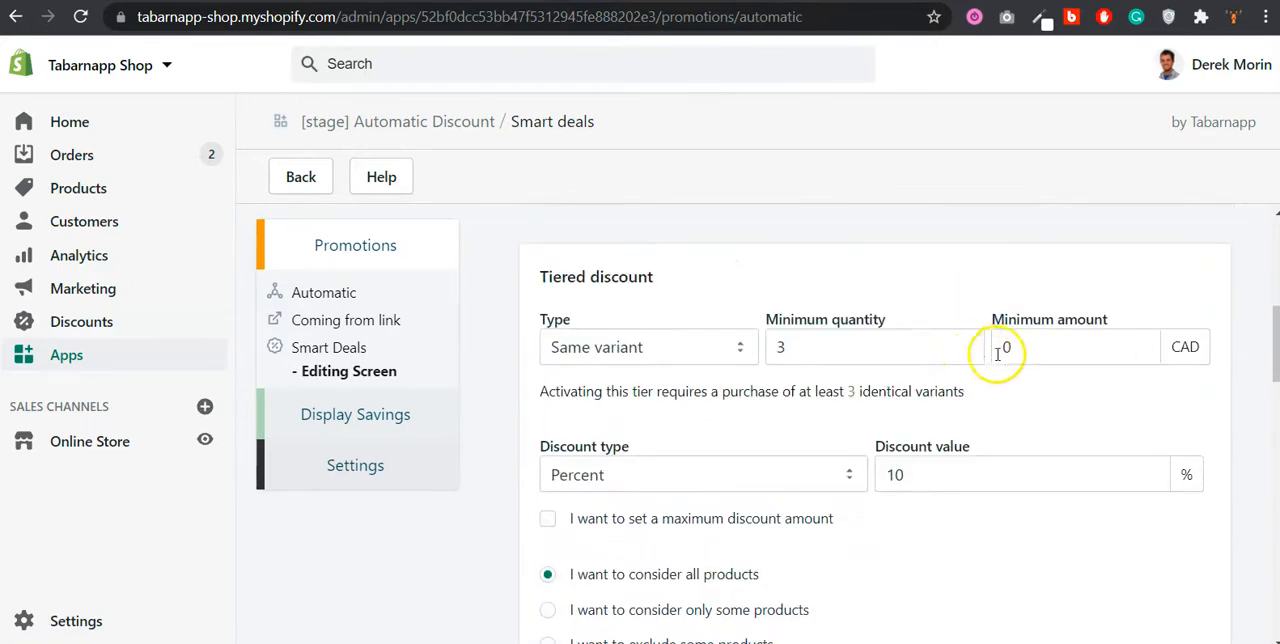
pyautogui.scroll(-2, 1020, 352)
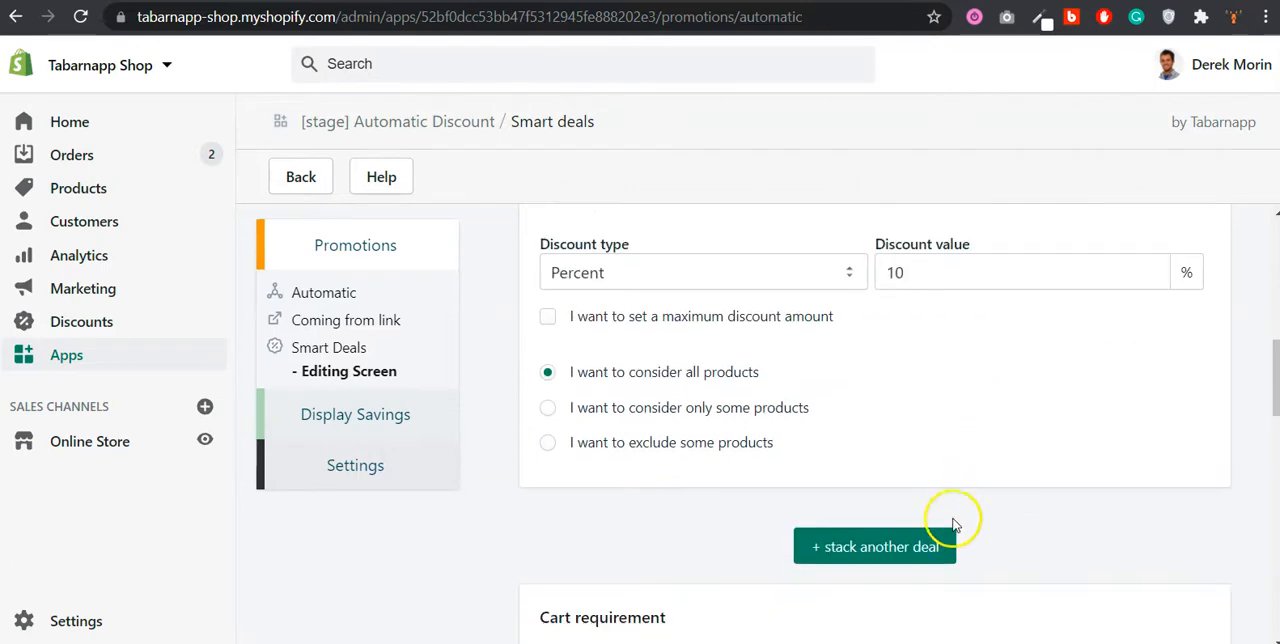
# Step: Stack another Same variant tier in the tiered deal with a minimum quantity of 4, without saving it
pyautogui.click(893, 525)
pyautogui.doubleClick(785, 528)
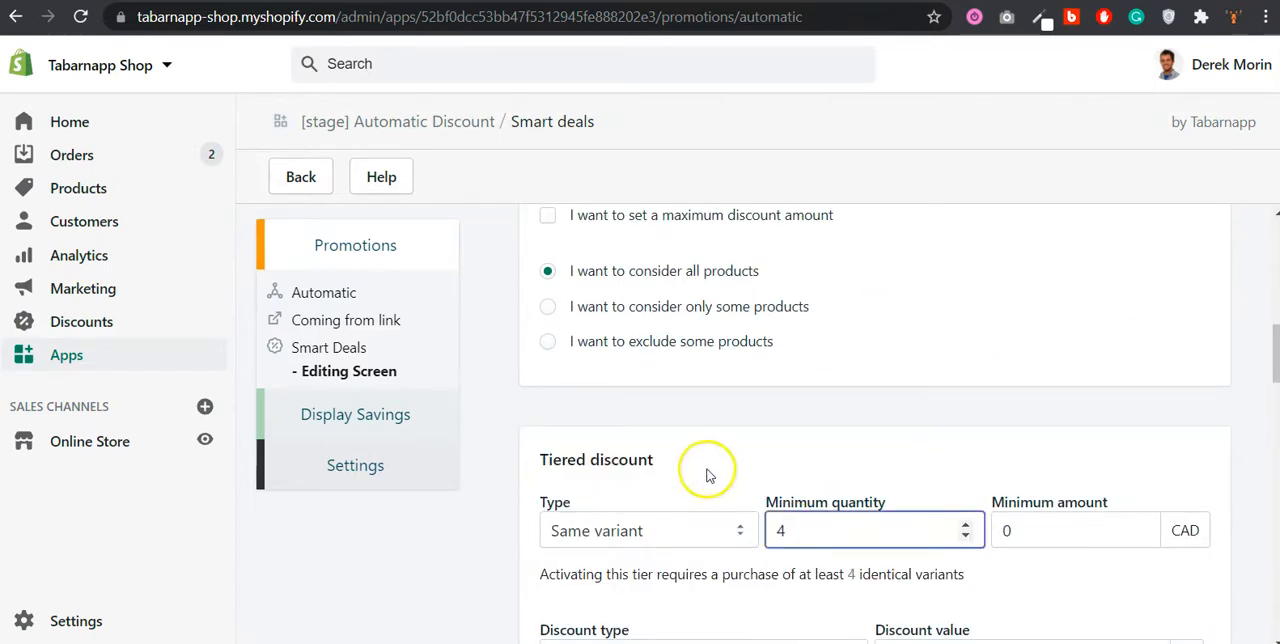
pyautogui.write('4')
pyautogui.scroll(3, 786, 314)
pyautogui.scroll(-2, 786, 314)
pyautogui.scroll(3, 763, 263)
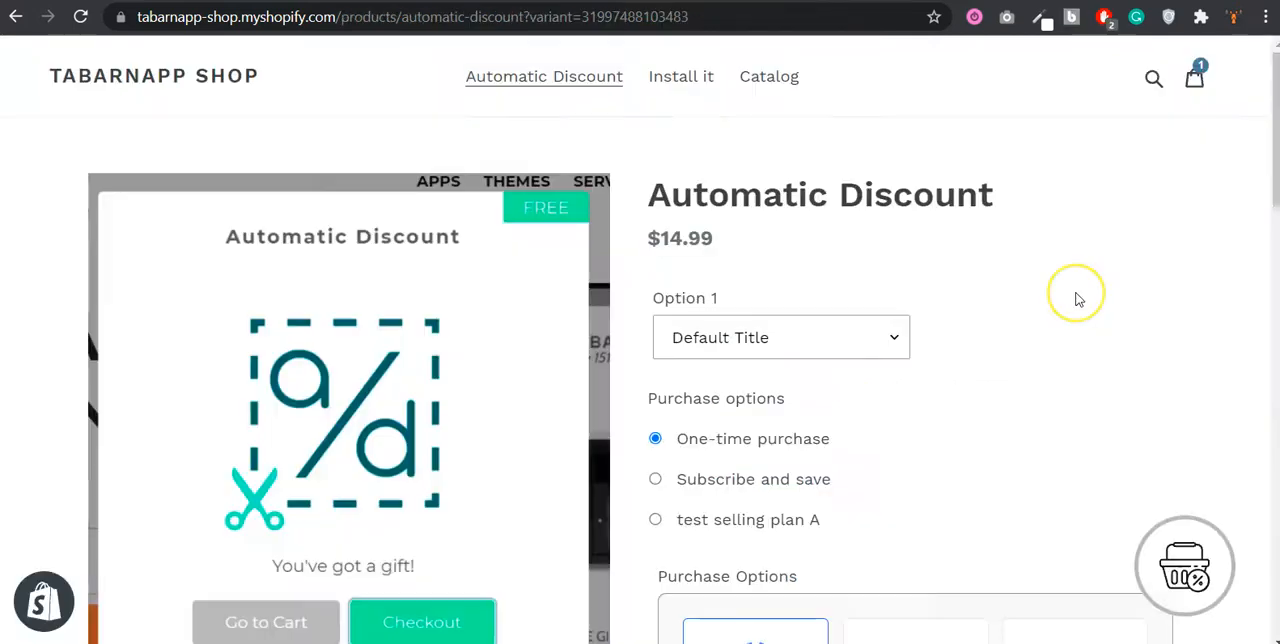
# Step: Add three units of the Automatic Discount product to the store cart as a one-time purchase
pyautogui.scroll(-3, 1072, 295)
pyautogui.scroll(3, 1075, 297)
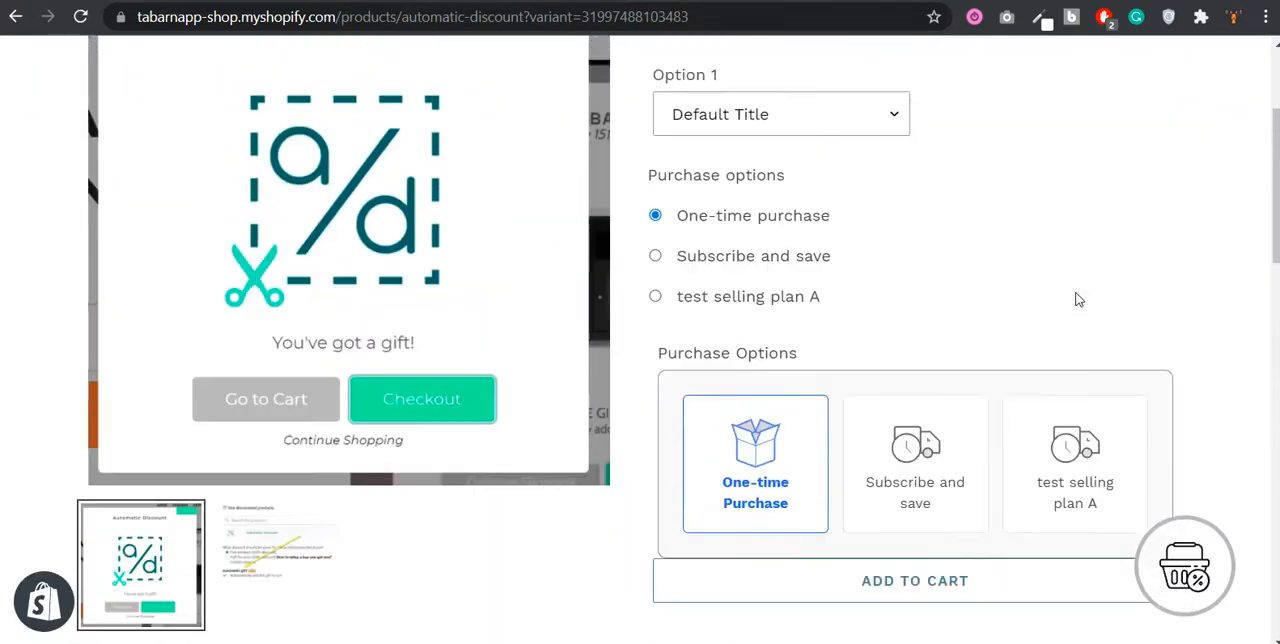
pyautogui.scroll(-3, 862, 280)
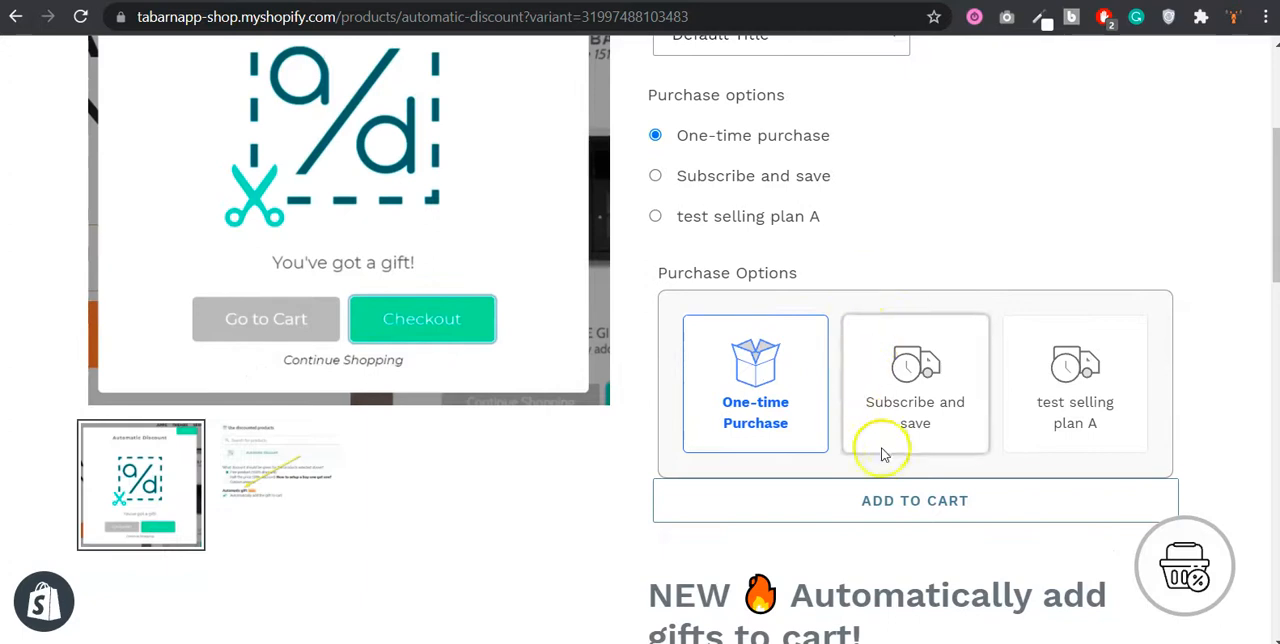
pyautogui.click(896, 506)
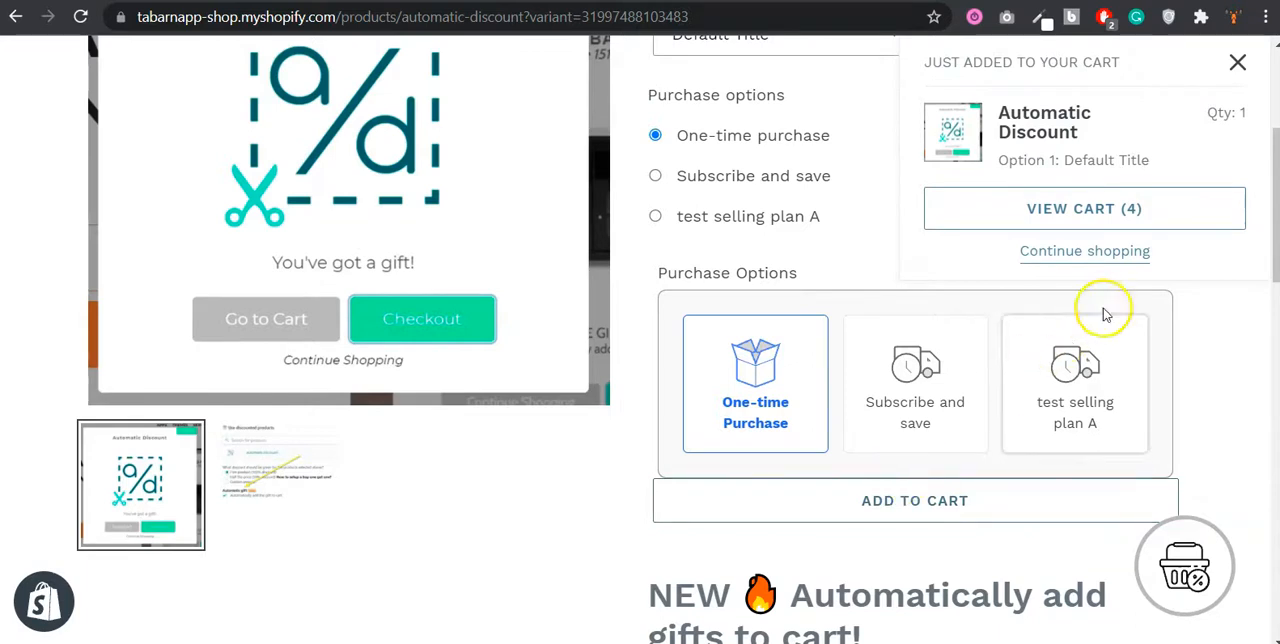
# Step: View the cart, open its order summary and check the discount on each of the two products
pyautogui.click(1128, 208)
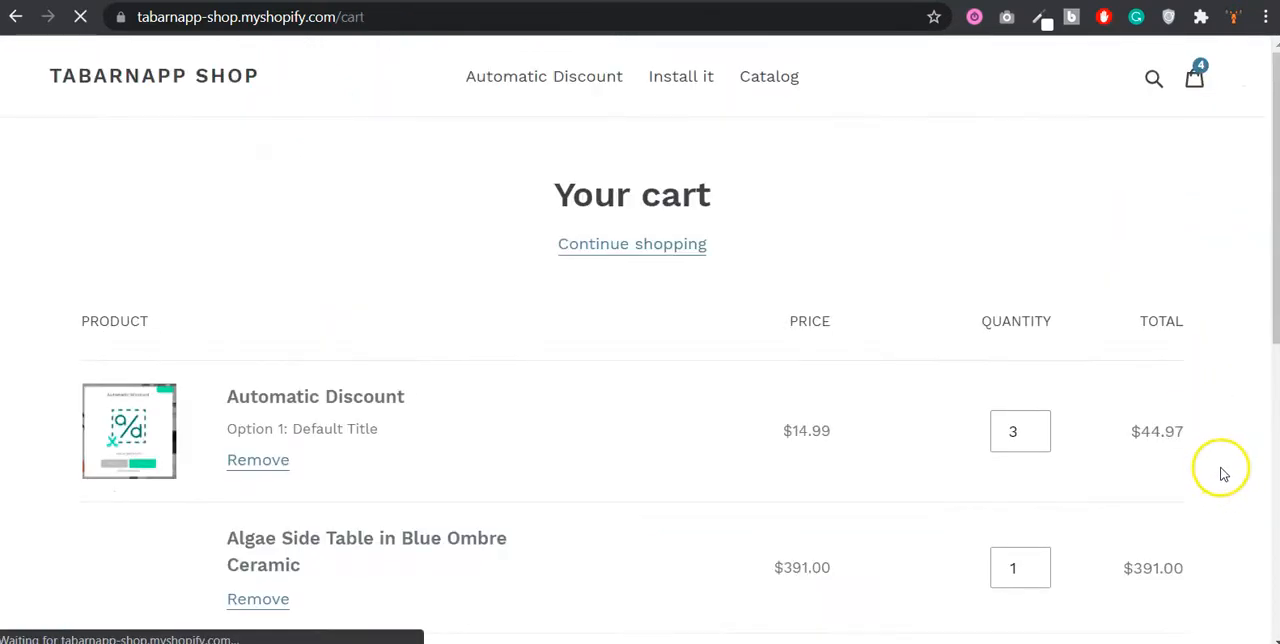
pyautogui.scroll(-3, 1180, 465)
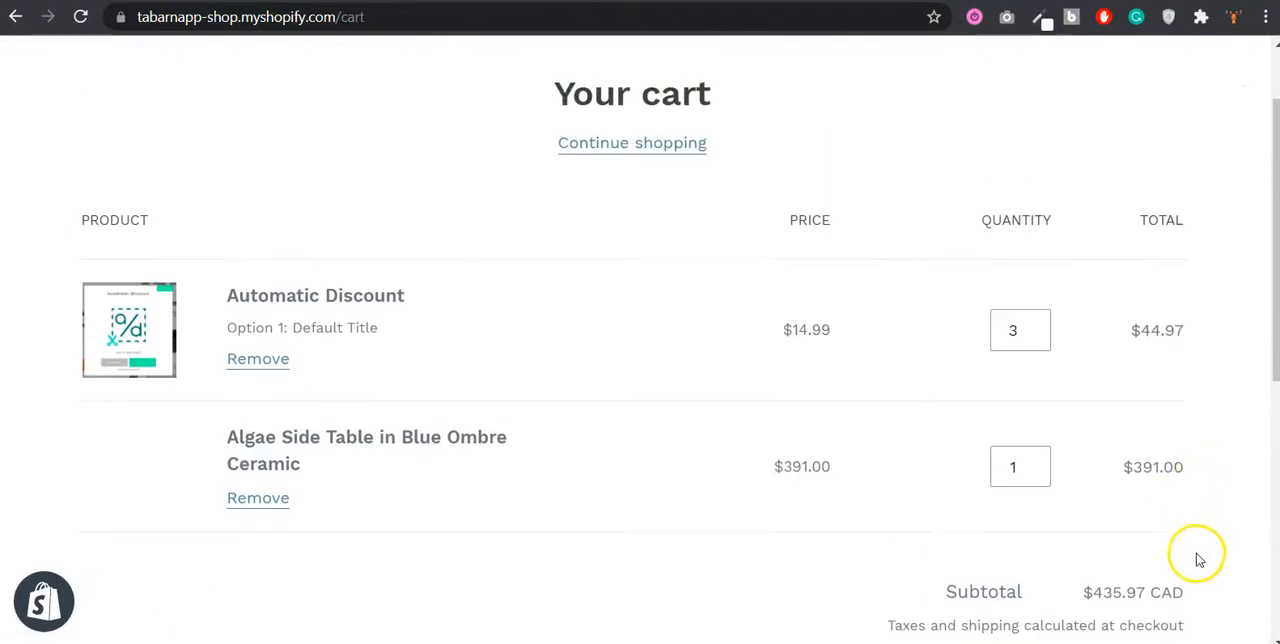
pyautogui.scroll(-1, 1190, 590)
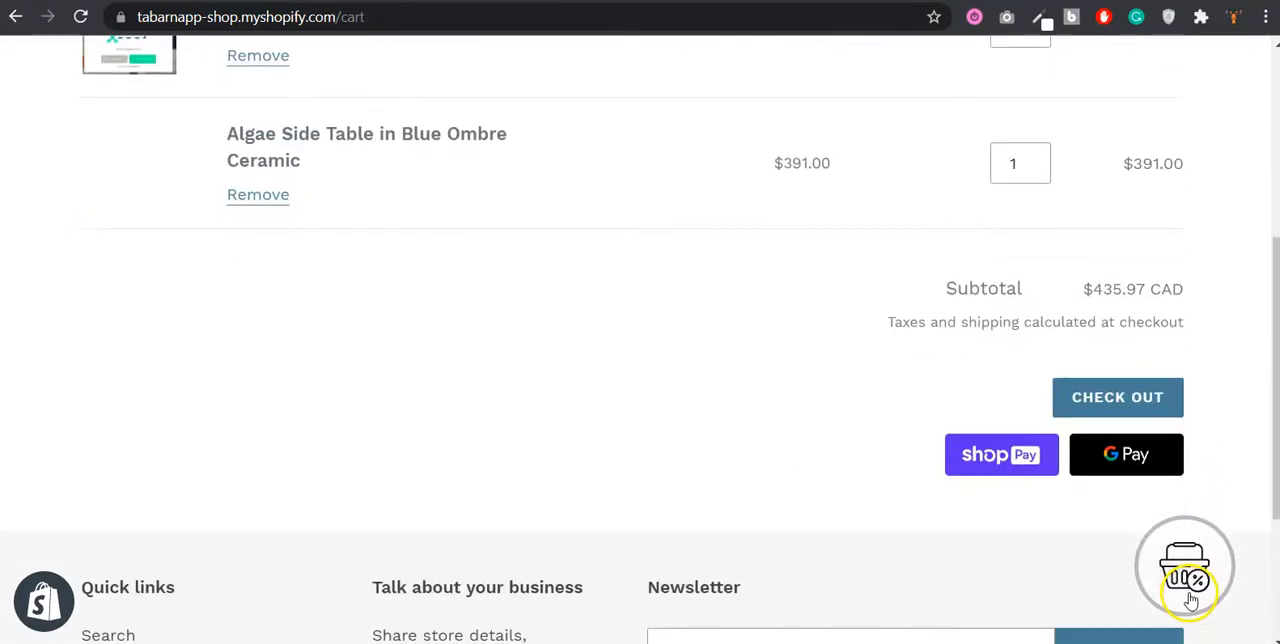
pyautogui.click(1189, 580)
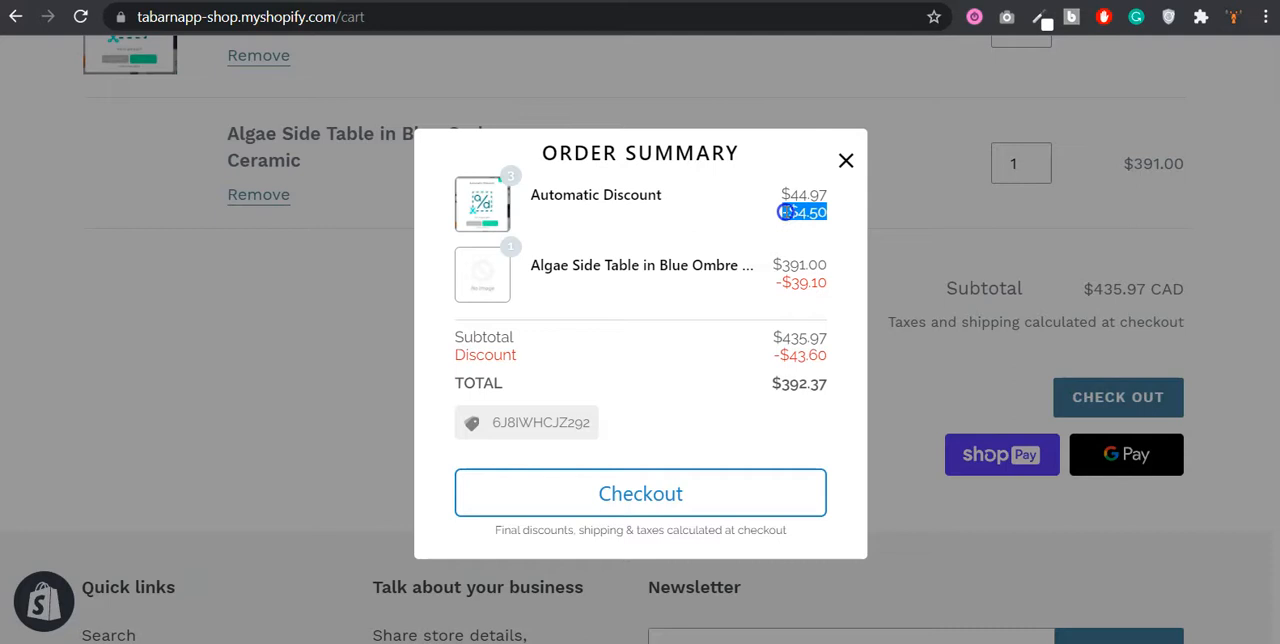
pyautogui.click(822, 286)
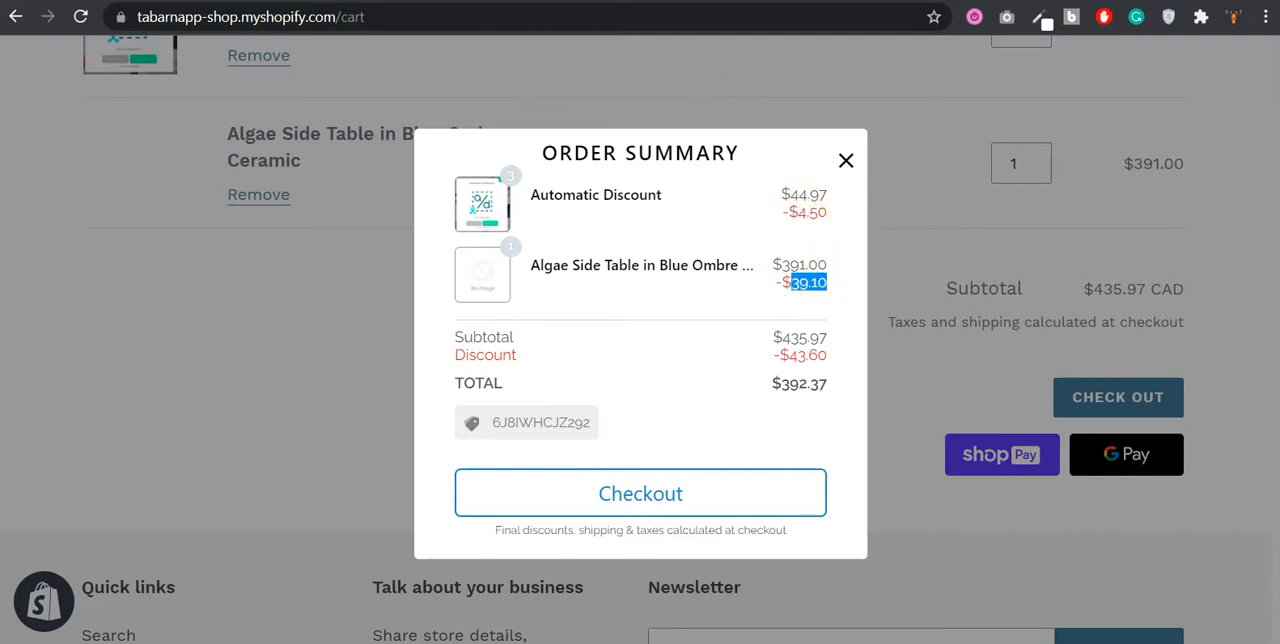
# Step: Compare the tiered deal's minimum quantity with the cart contents and reopen the cart's order summary
pyautogui.click(420, 1)
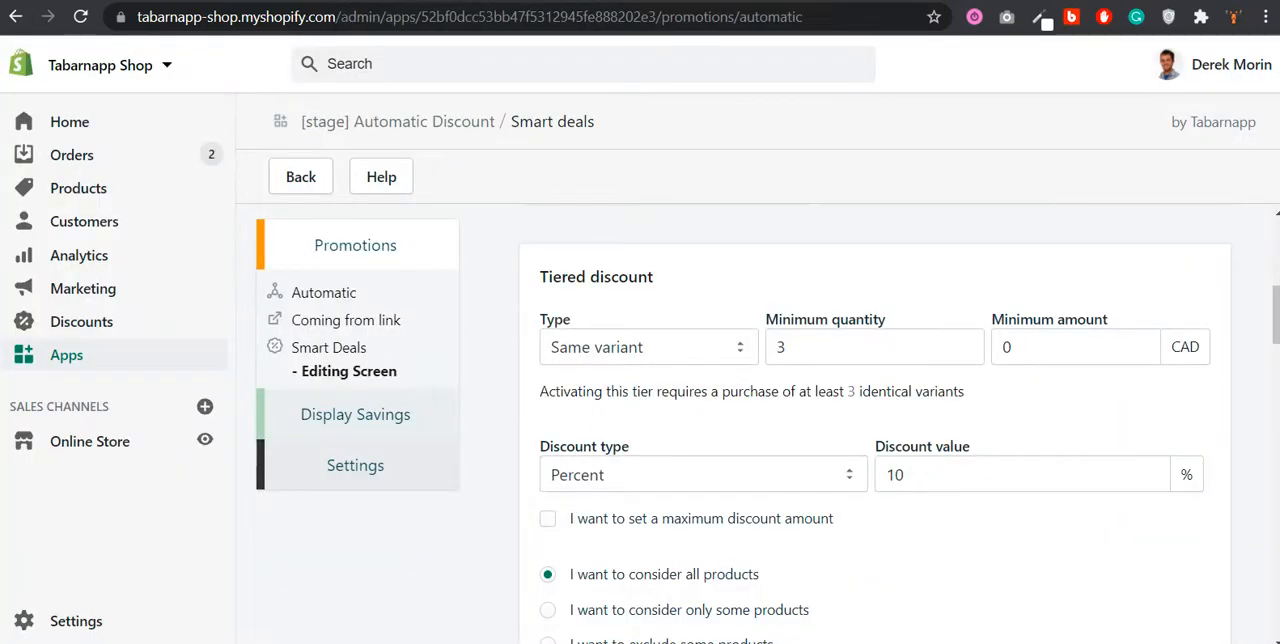
pyautogui.click(580, 1)
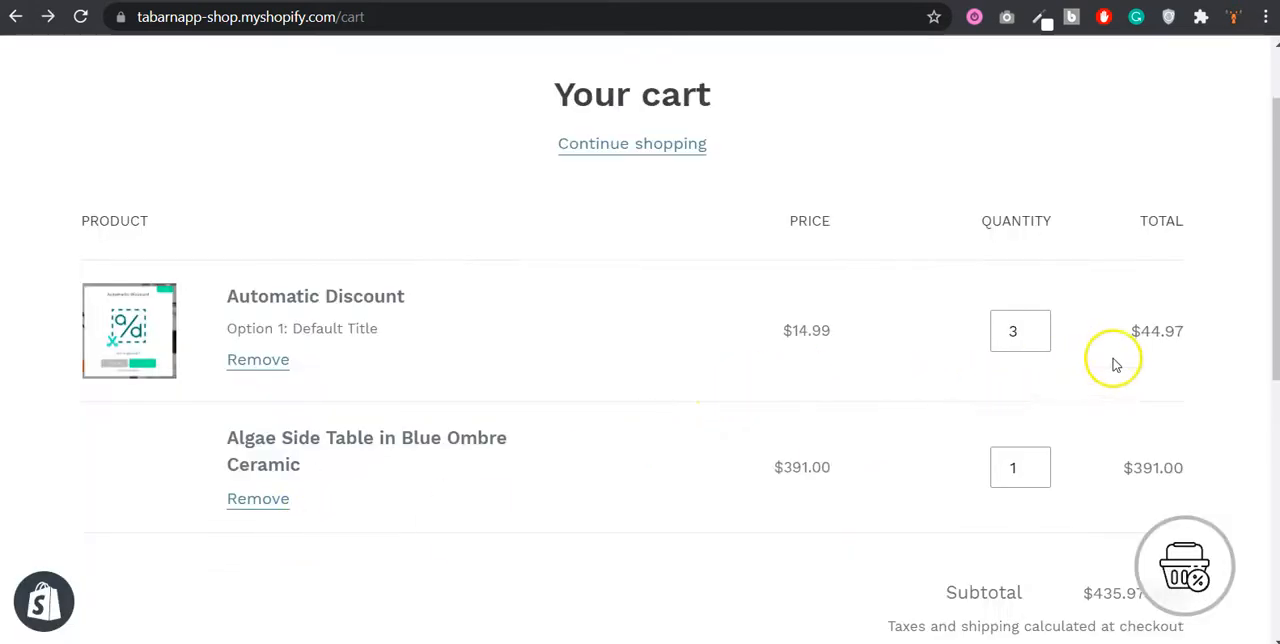
pyautogui.scroll(-1, 1114, 362)
pyautogui.click(1198, 581)
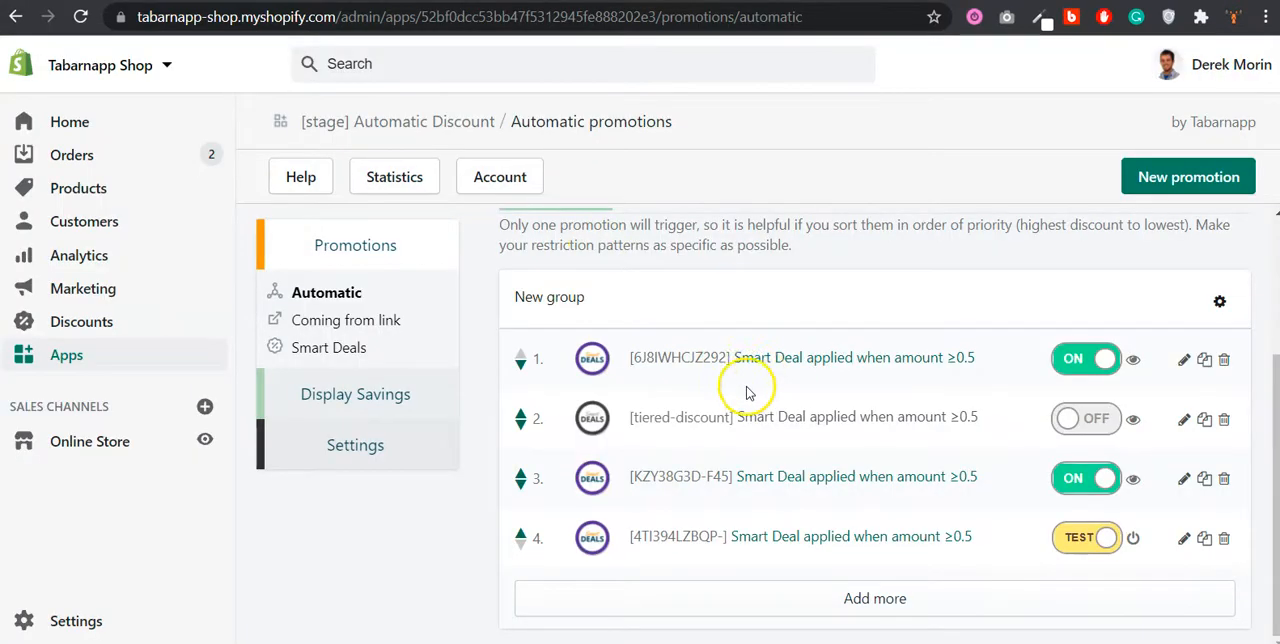
# Step: Set the discount of the specific products deal inside the automated combined deal to 20 percent and save it
pyautogui.click(346, 347)
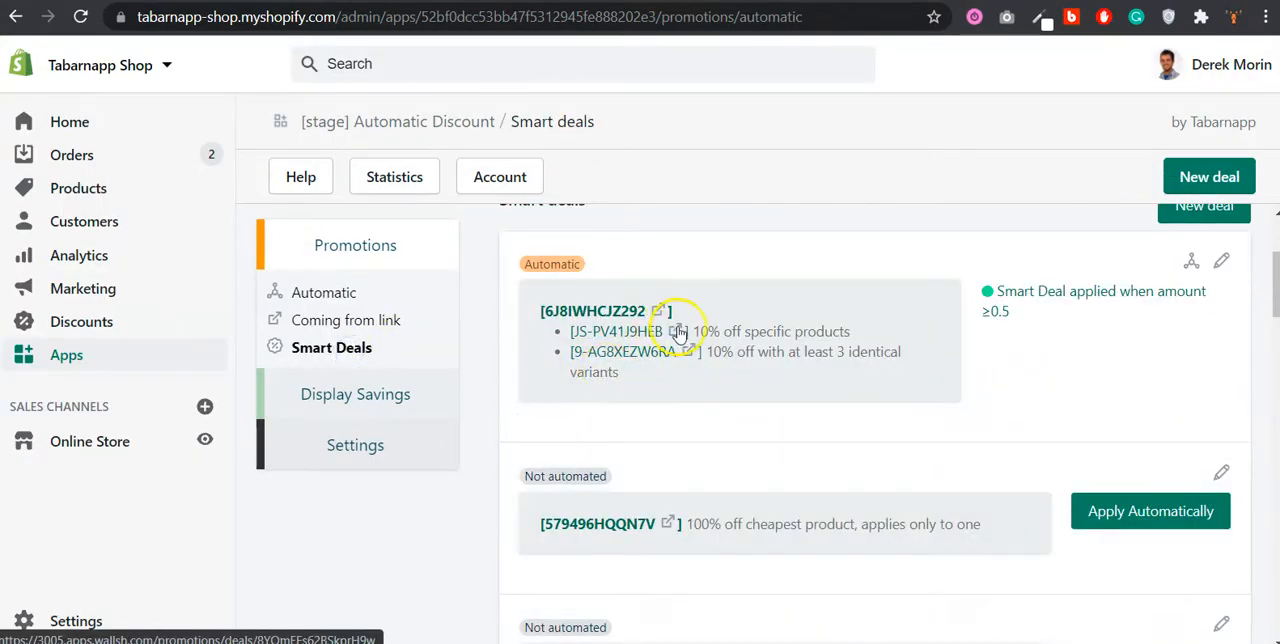
pyautogui.click(679, 333)
pyautogui.scroll(-3, 674, 328)
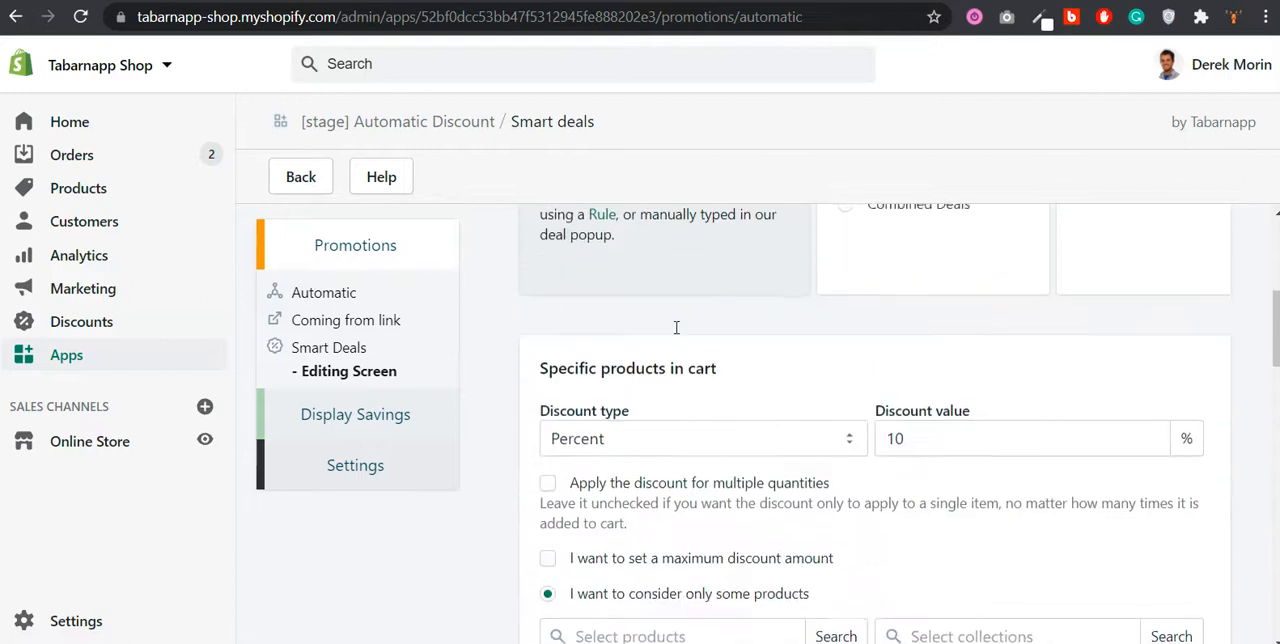
pyautogui.doubleClick(897, 436)
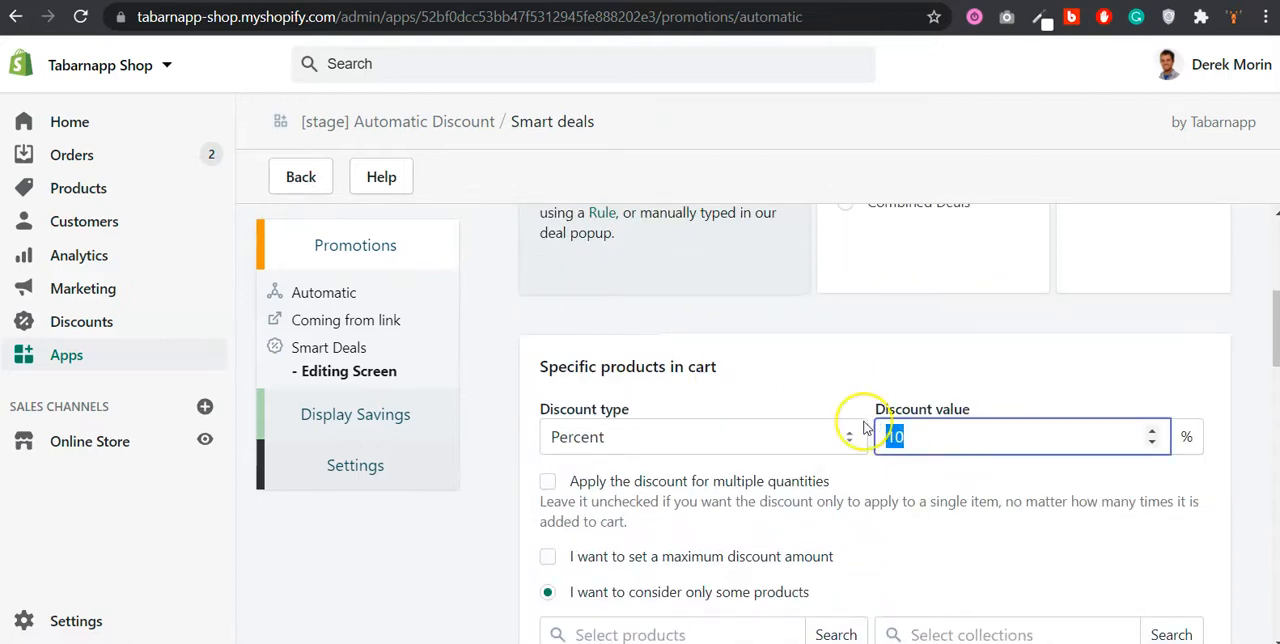
pyautogui.write('20')
pyautogui.scroll(-10, 890, 410)
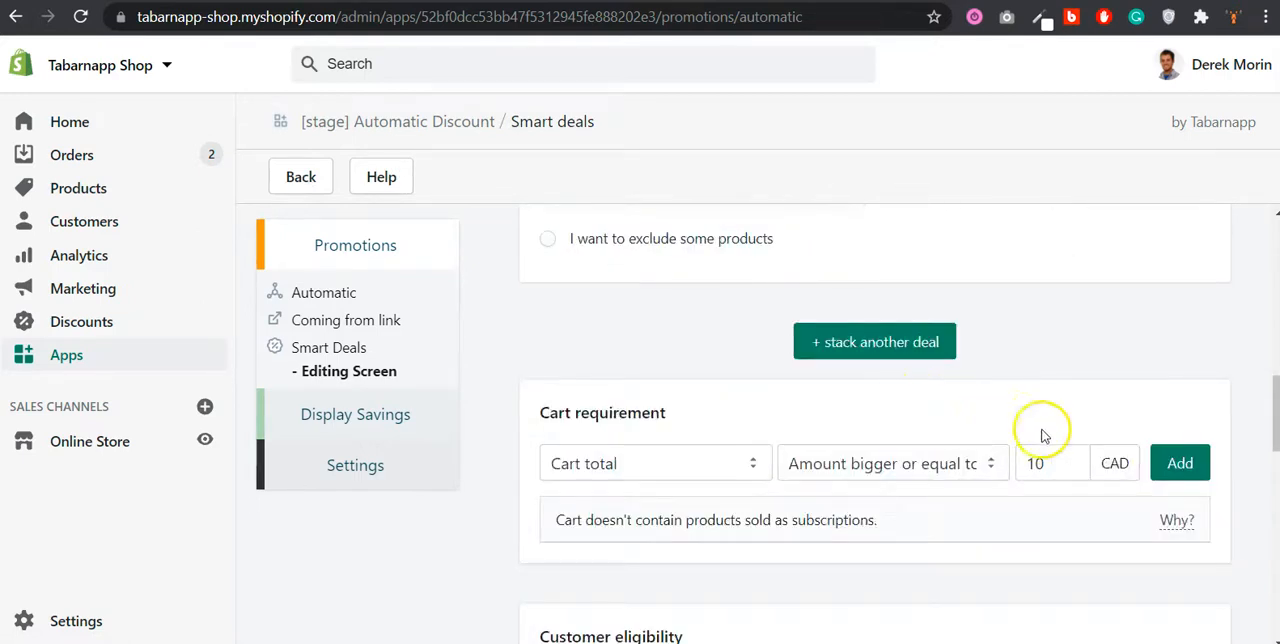
pyautogui.click(1198, 584)
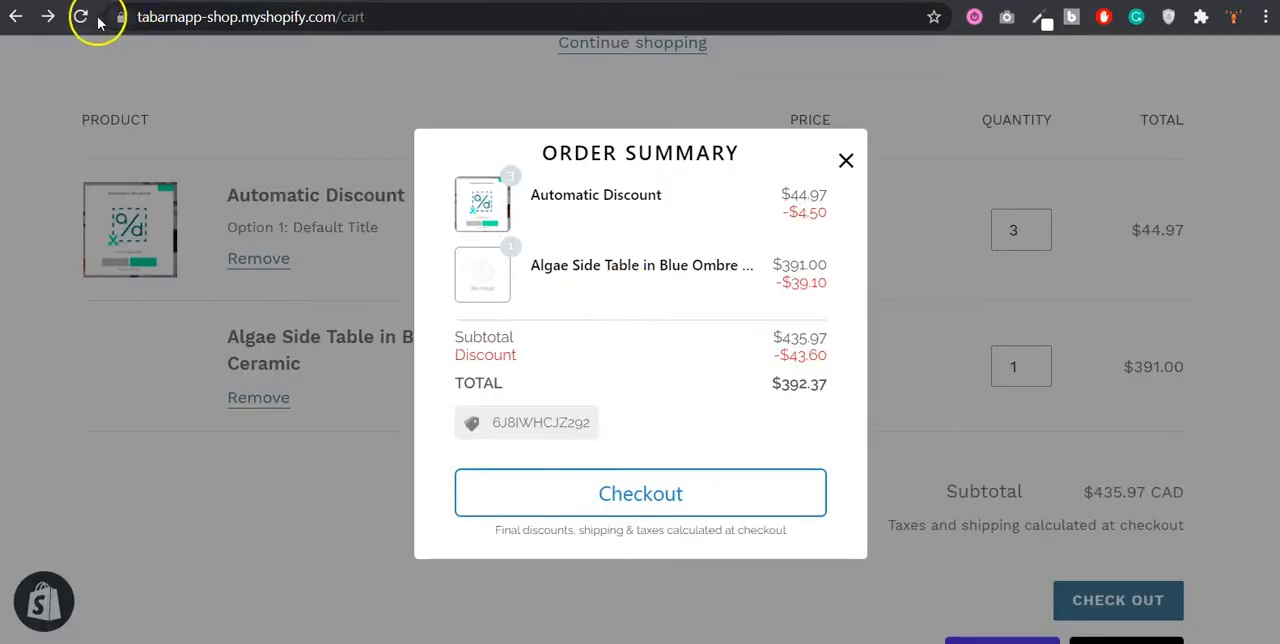
# Step: Reload the storefront cart and check each product's discount in the order summary
pyautogui.click(85, 17)
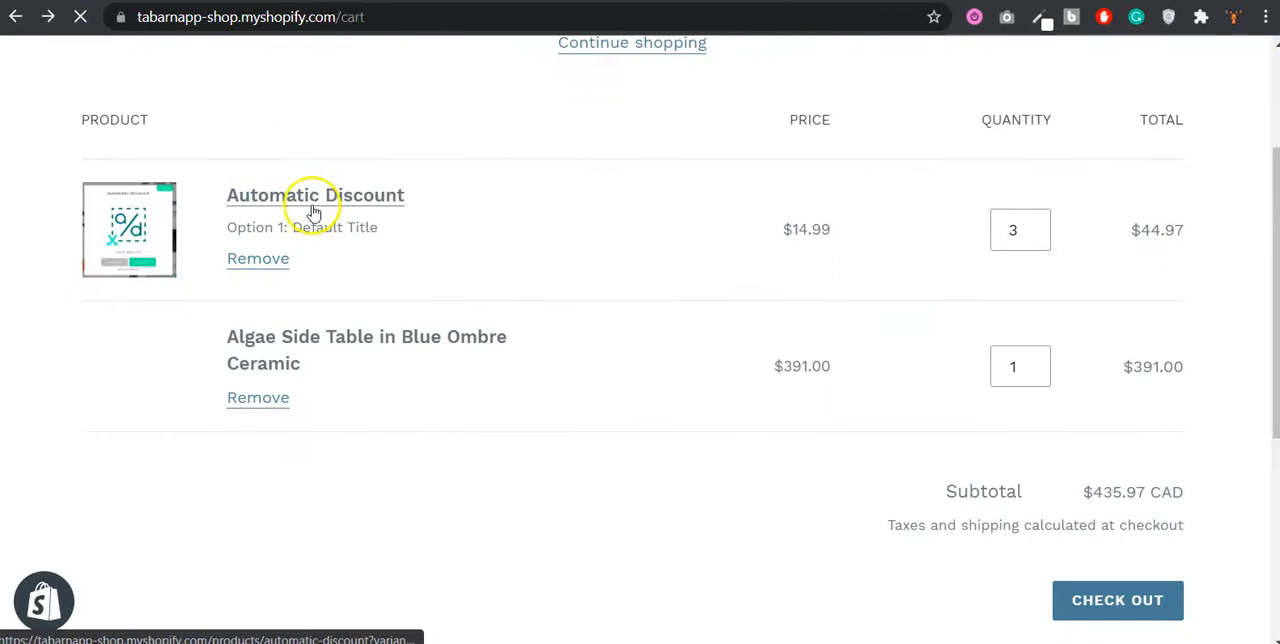
pyautogui.scroll(-1, 908, 314)
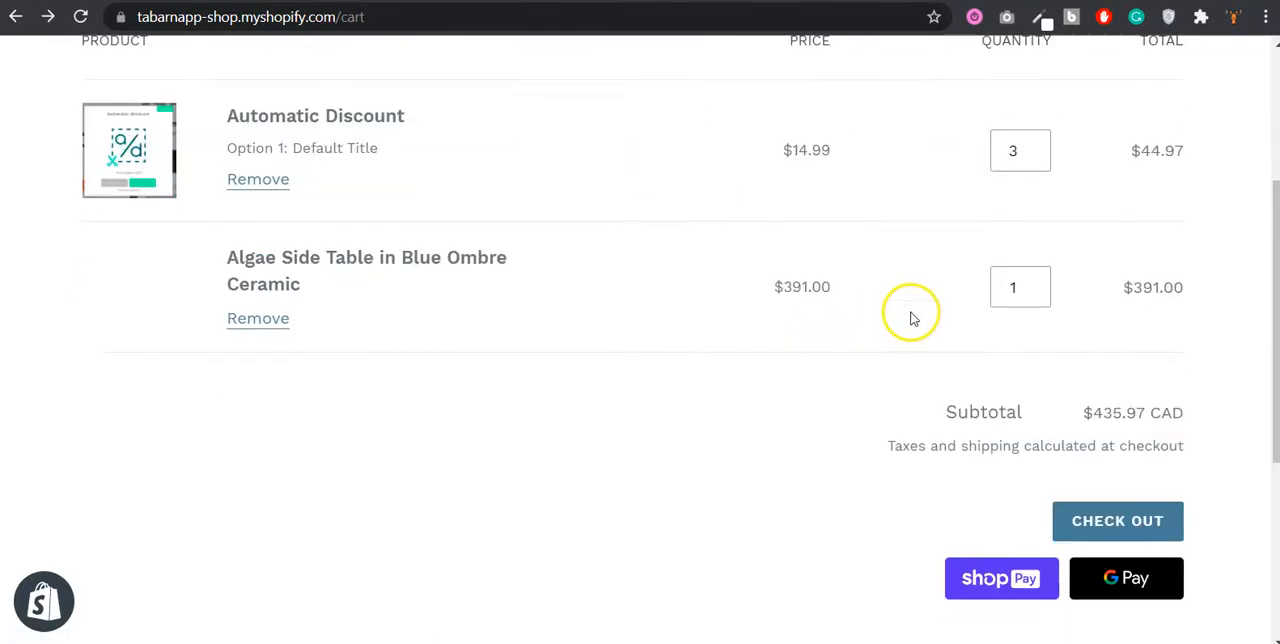
pyautogui.scroll(2, 945, 325)
pyautogui.click(1145, 546)
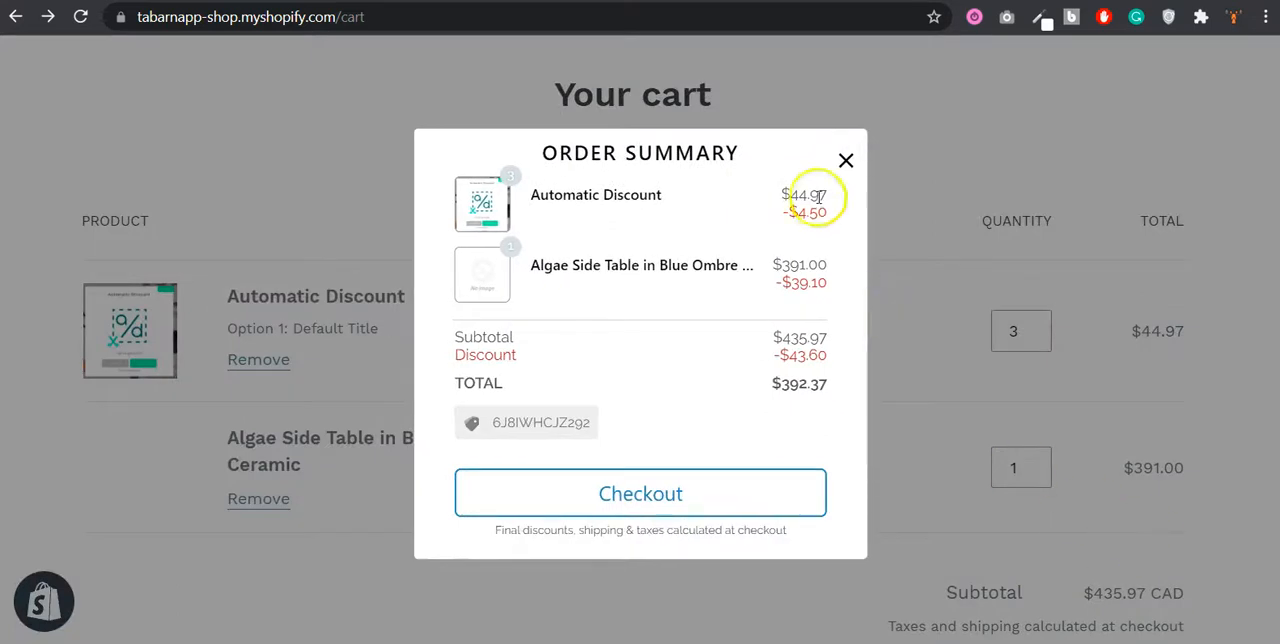
pyautogui.click(845, 161)
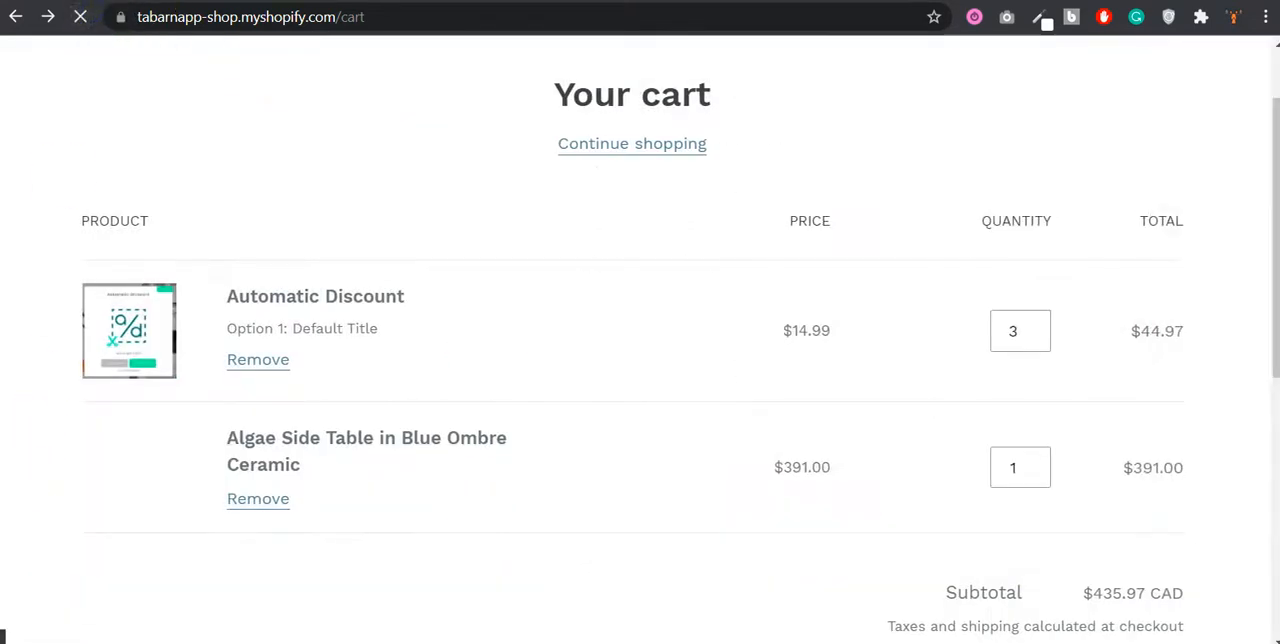
pyautogui.click(1190, 560)
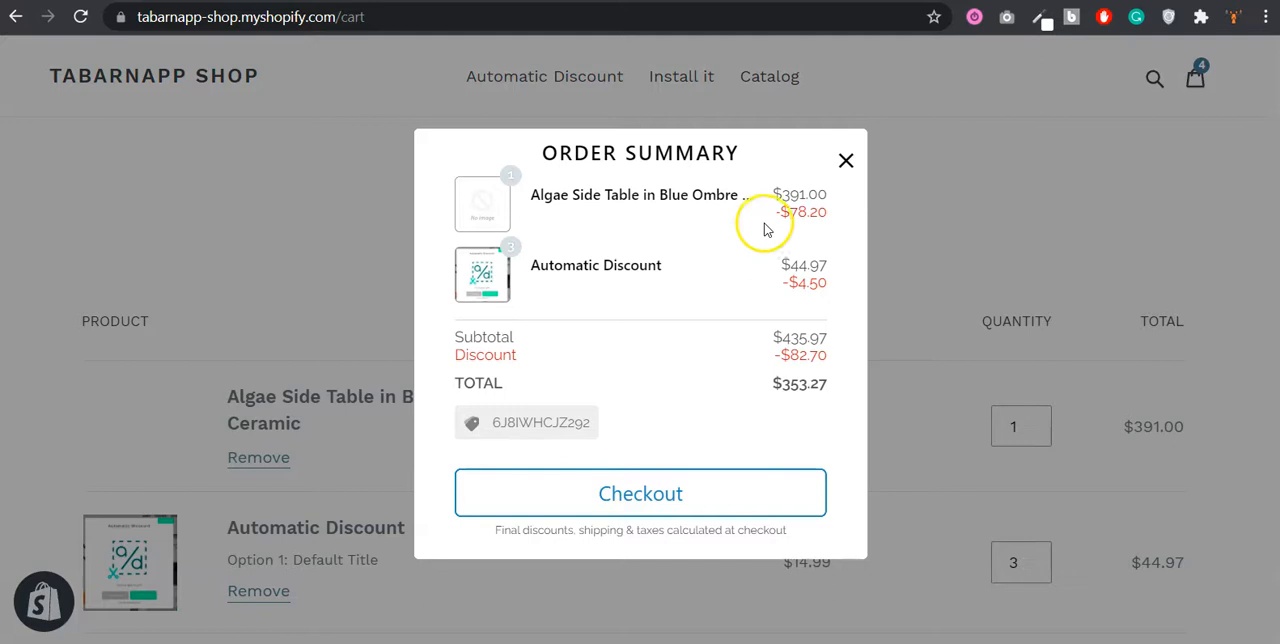
pyautogui.moveTo(790, 211); pyautogui.dragTo(828, 211)
pyautogui.click(798, 277)
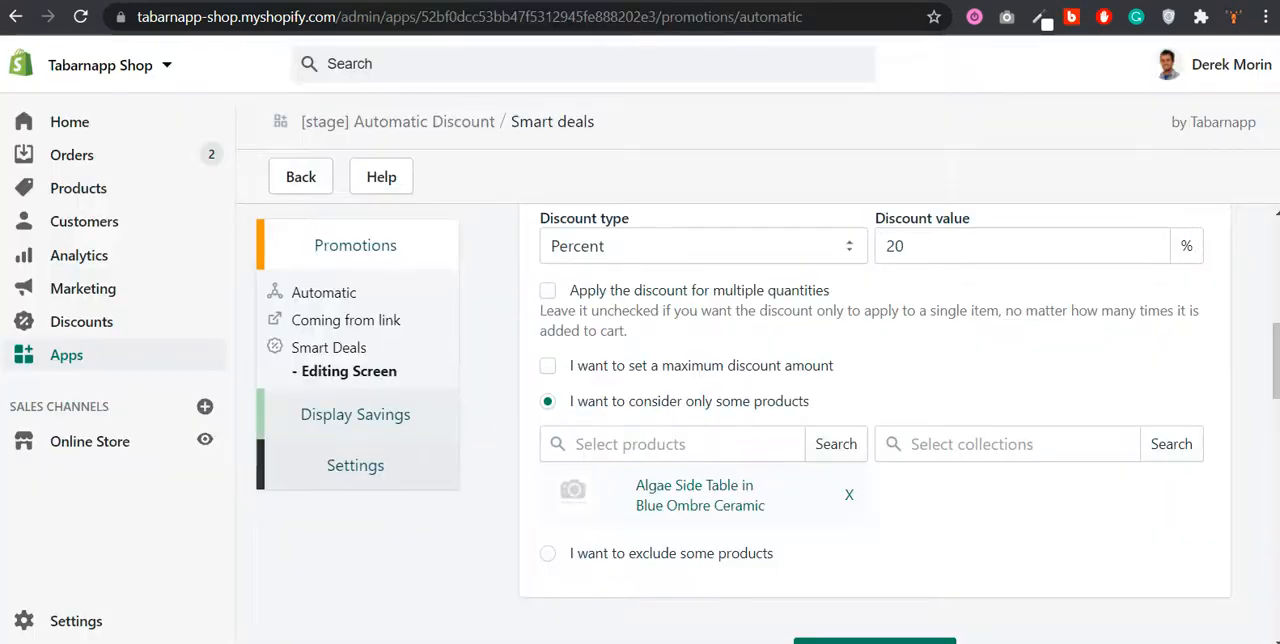
# Step: Open the first-priority automatic promotion in the store admin and review which smart deals its combined deal includes
pyautogui.click(341, 350)
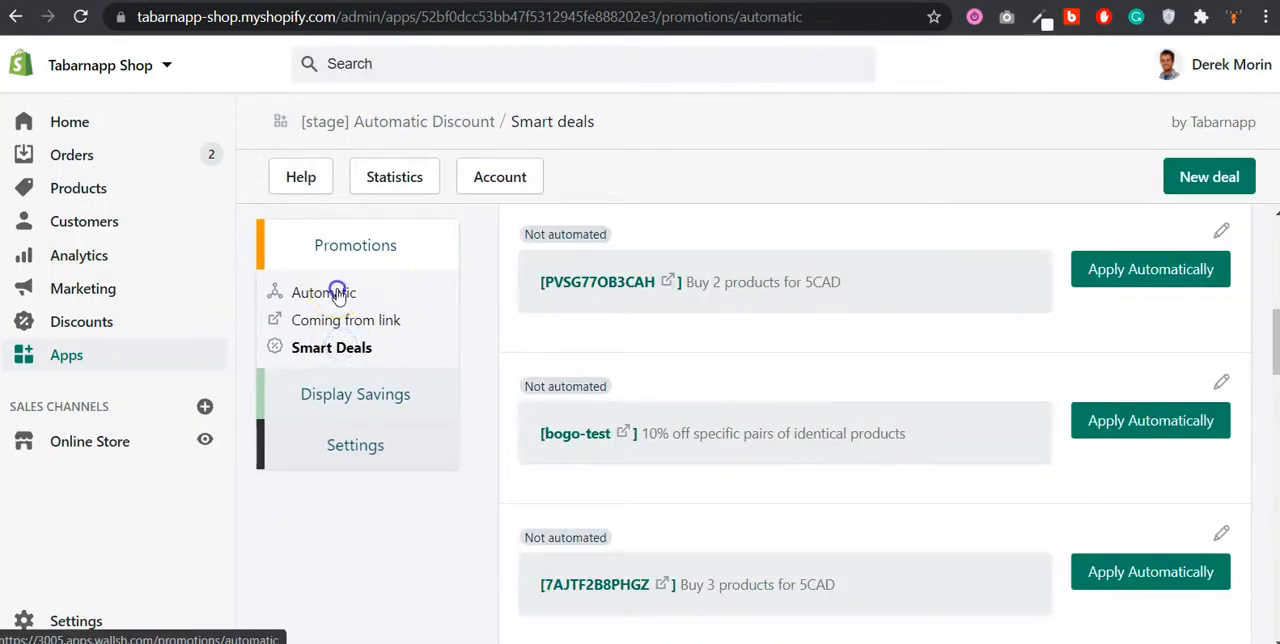
pyautogui.click(337, 290)
pyautogui.click(686, 356)
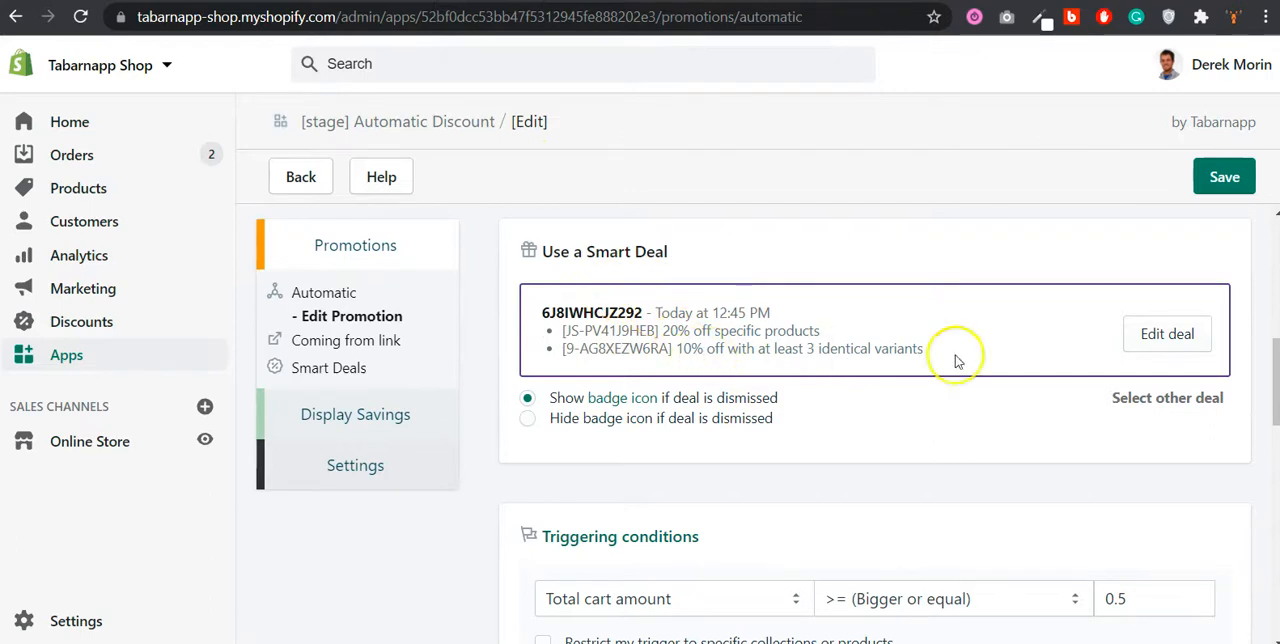
pyautogui.click(1160, 337)
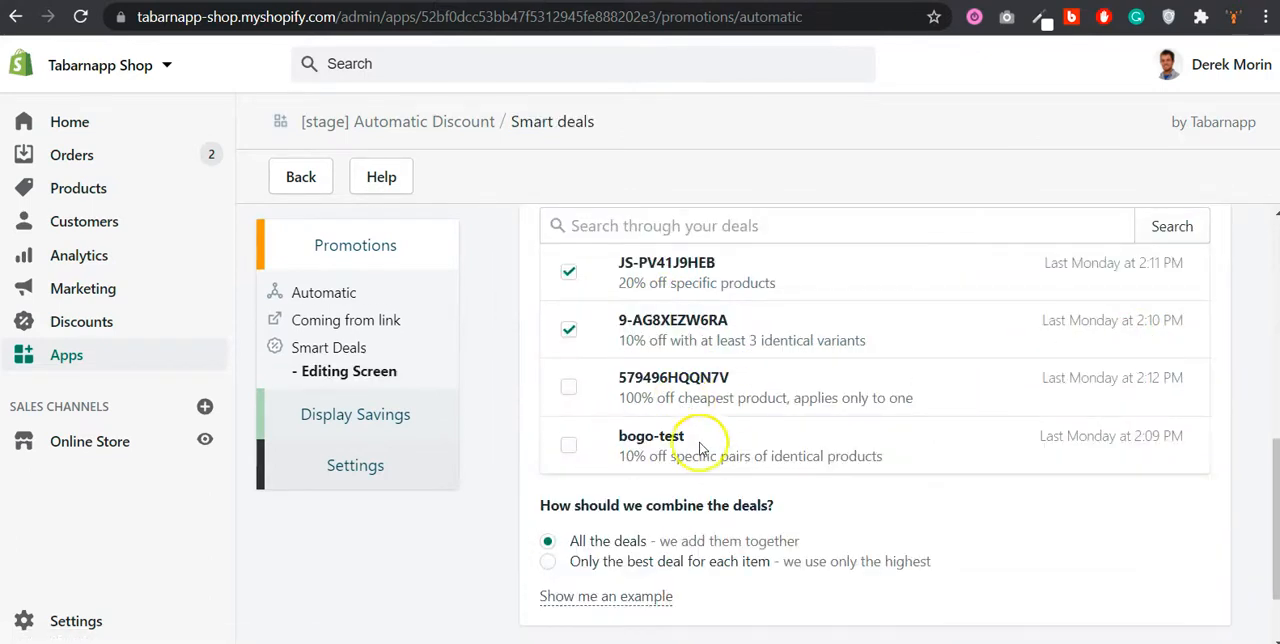
pyautogui.scroll(1, 700, 430)
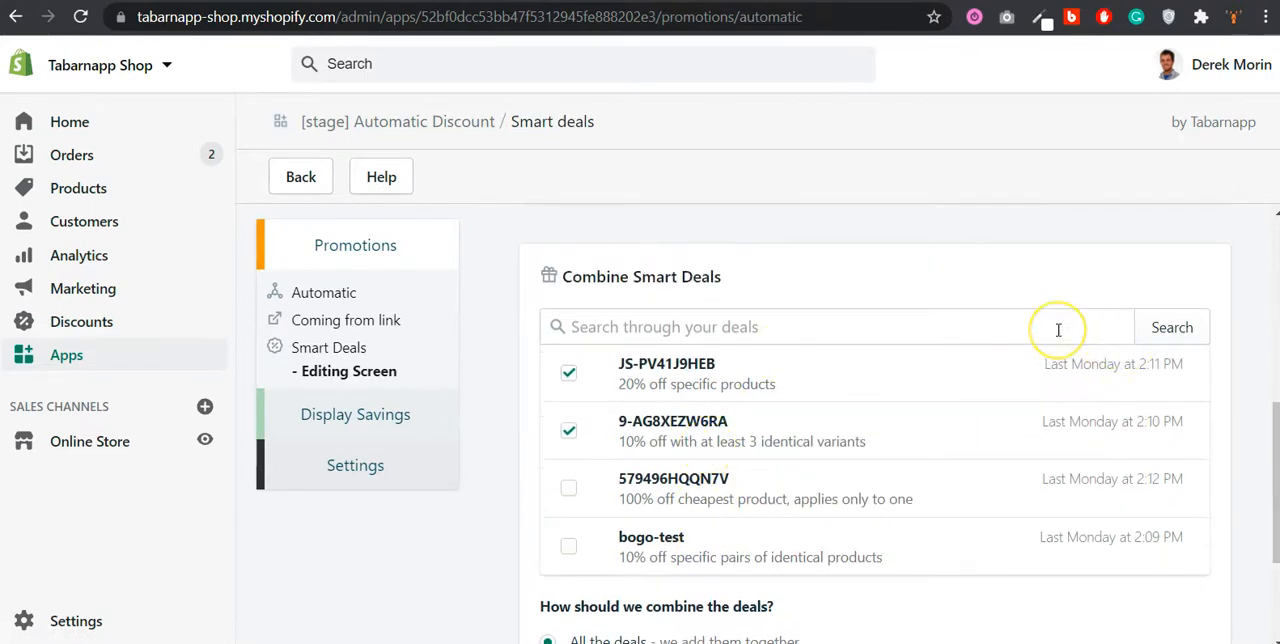
# Step: Start a new smart deal and review the available deal types, from Whole order to Combined Deals
pyautogui.click(331, 348)
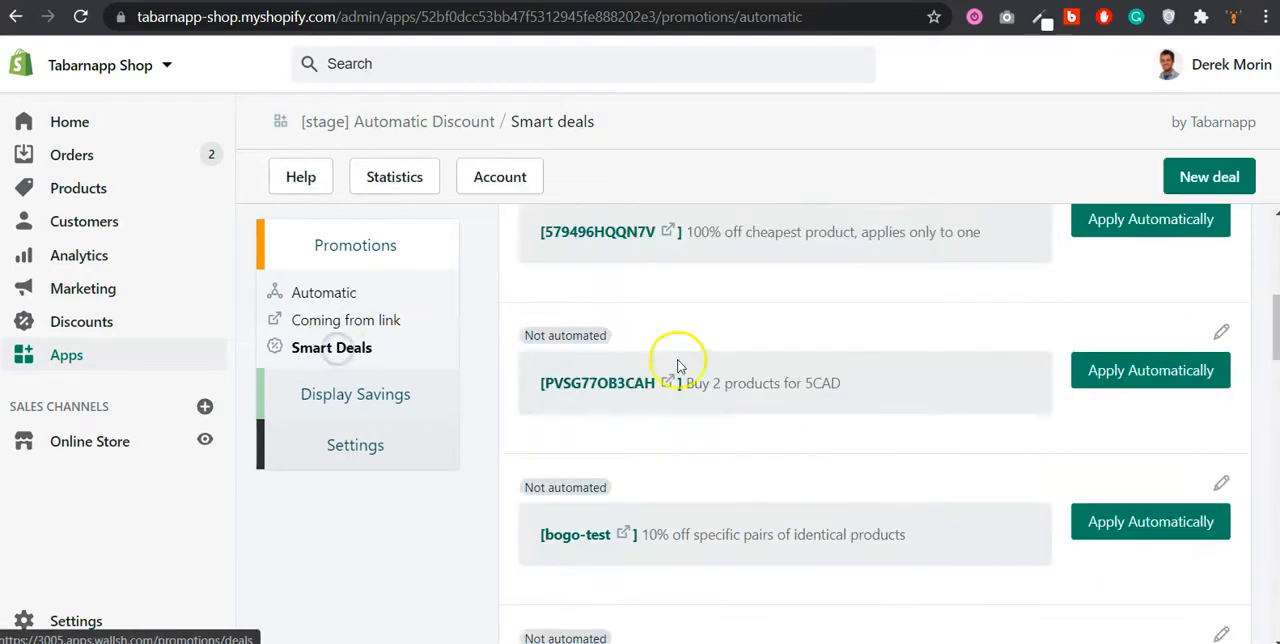
pyautogui.scroll(-3, 700, 370)
pyautogui.scroll(3, 760, 330)
pyautogui.click(1206, 176)
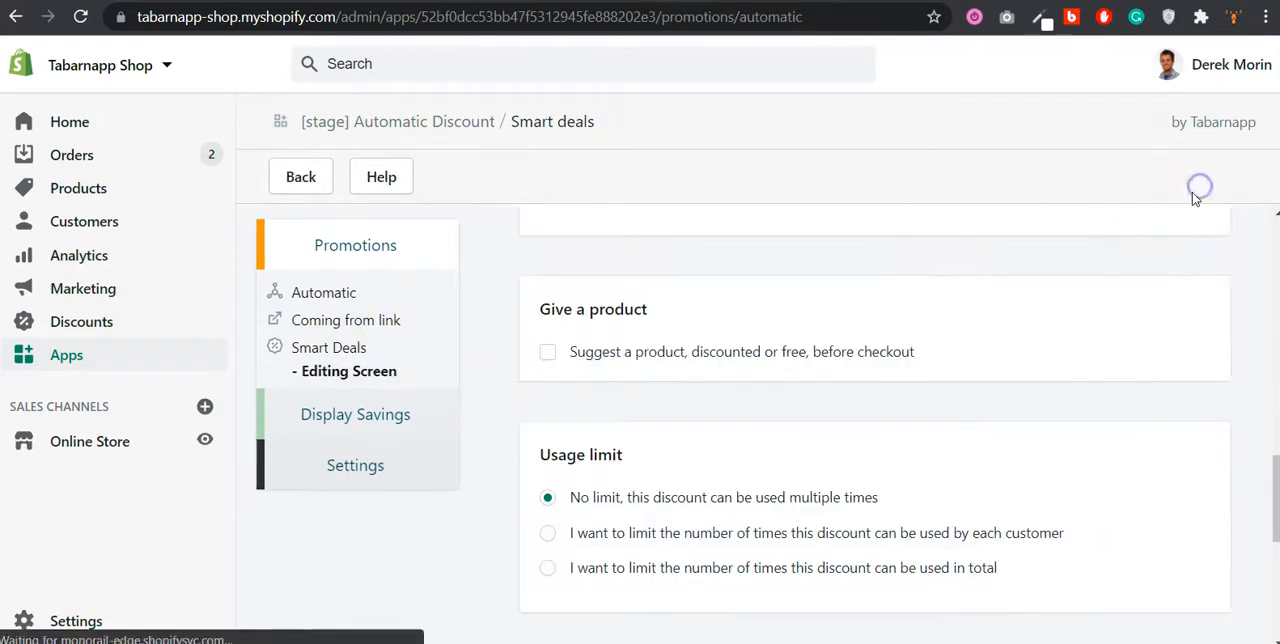
pyautogui.scroll(10, 1066, 350)
pyautogui.scroll(-2, 1066, 355)
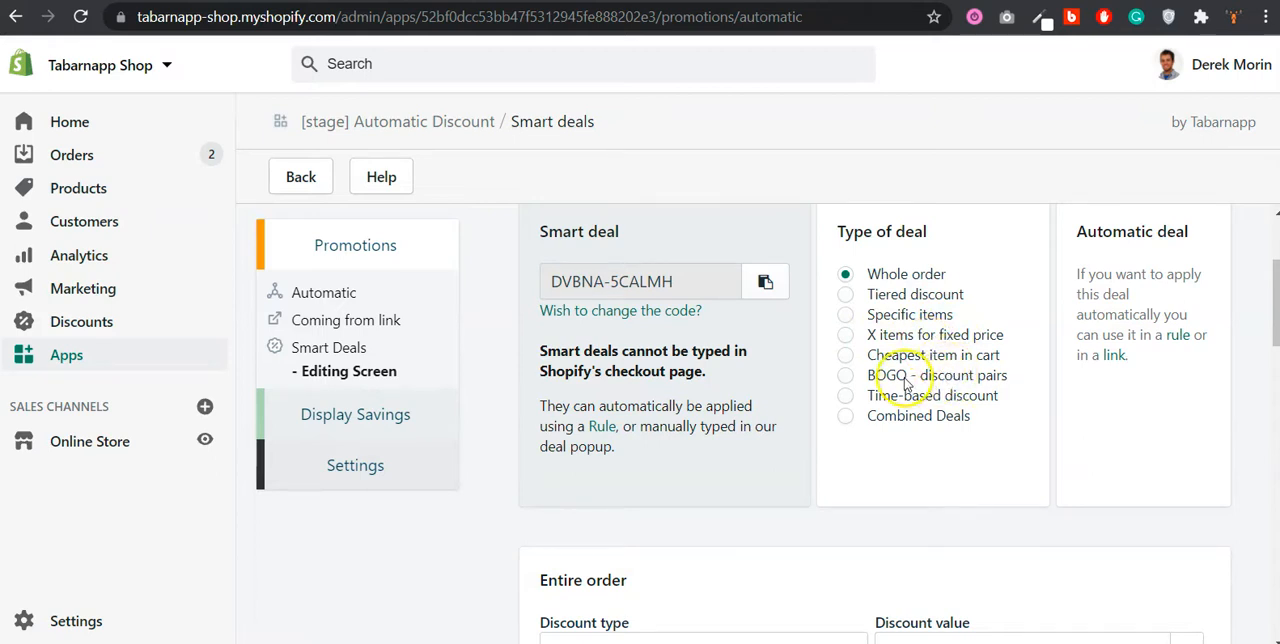
pyautogui.scroll(-1, 905, 385)
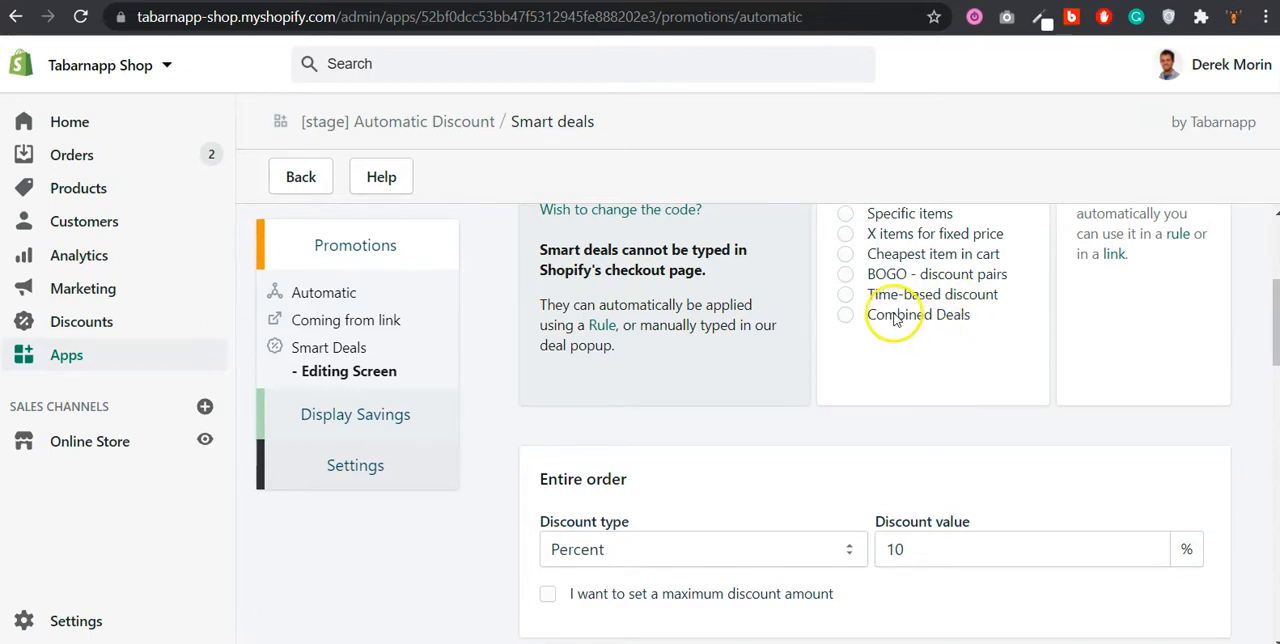
pyautogui.scroll(1, 895, 327)
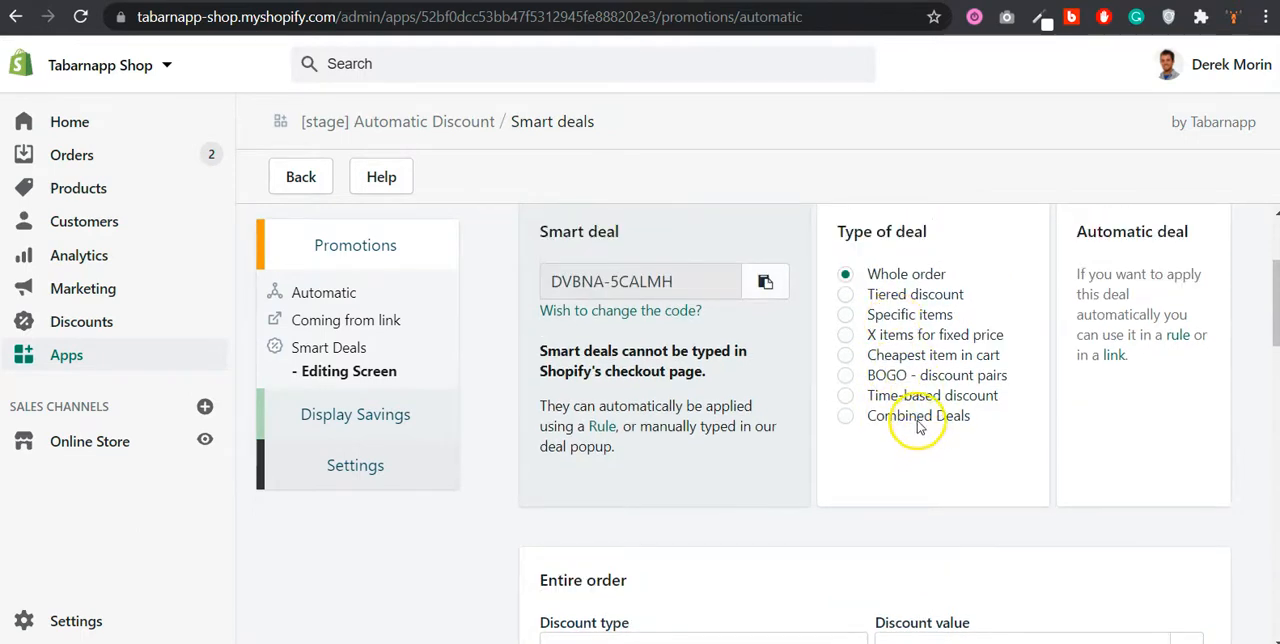